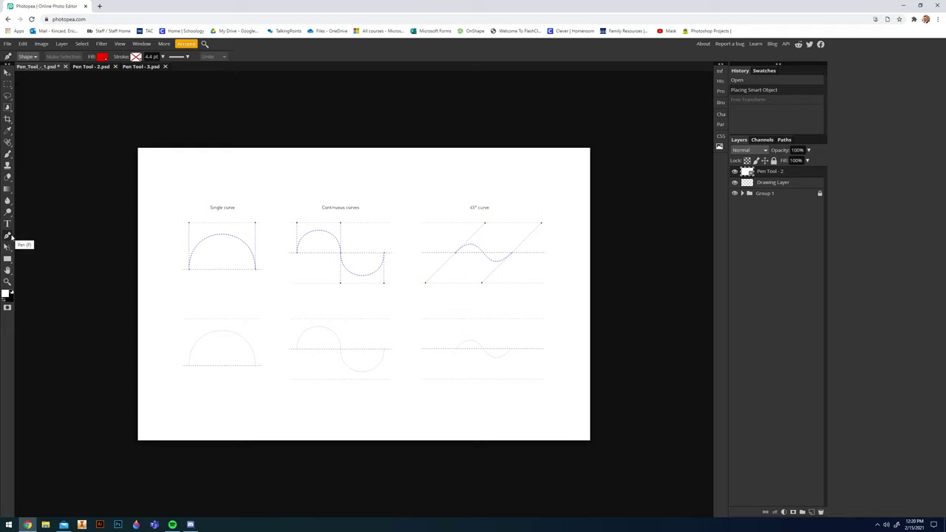
# Step: Try the Free Pen tool by drawing a freehand shape across the worksheet, and undo it
pyautogui.rightClick(11, 235)
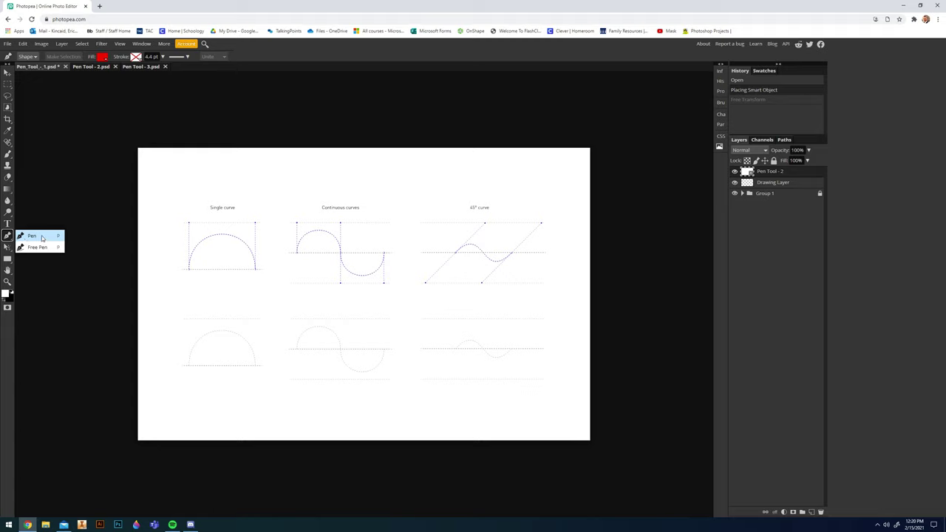
pyautogui.click(36, 248)
pyautogui.moveTo(196, 182)
pyautogui.mouseDown()
pyautogui.moveTo(367, 192)
pyautogui.moveTo(405, 249)
pyautogui.moveTo(333, 323)
pyautogui.moveTo(254, 340)
pyautogui.moveTo(450, 343)
pyautogui.moveTo(558, 179)
pyautogui.mouseUp()
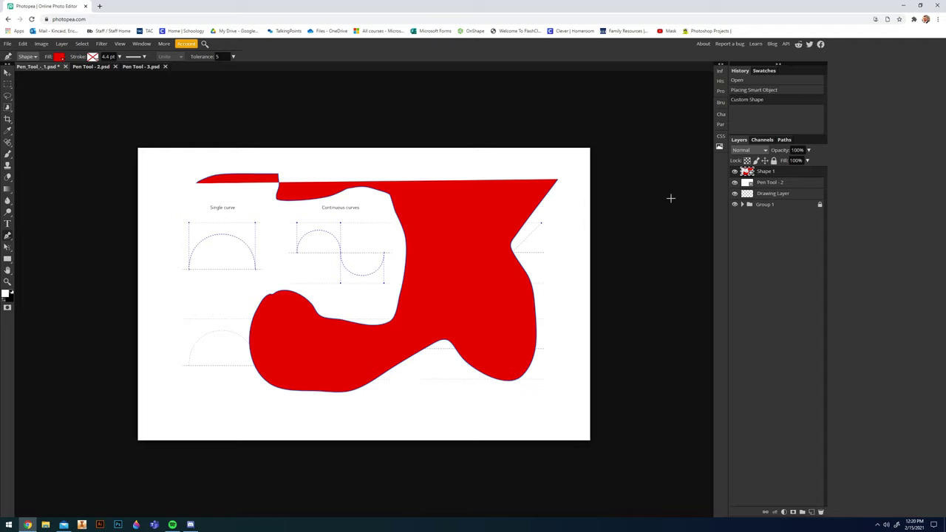
pyautogui.hotkey('ctrl', 'z')
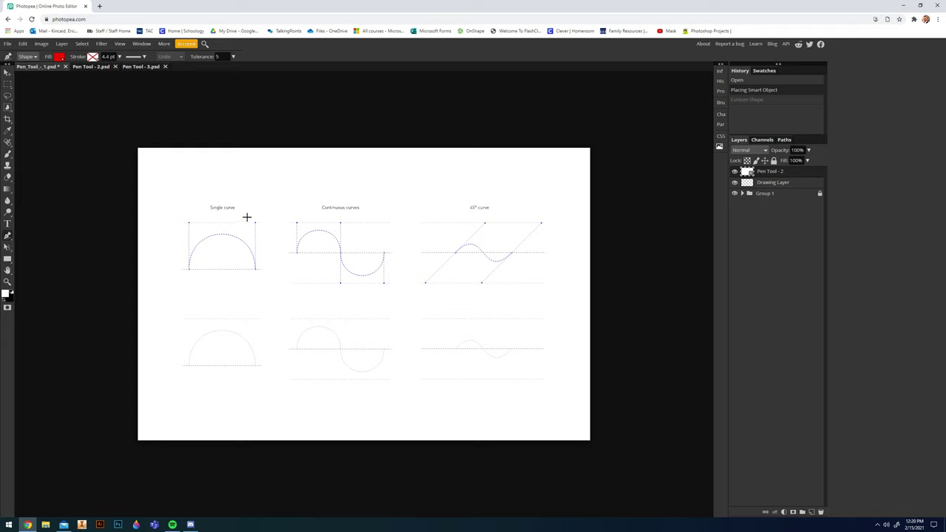
# Step: Switch to the regular Pen tool and set its shape fill to none
pyautogui.press('p')
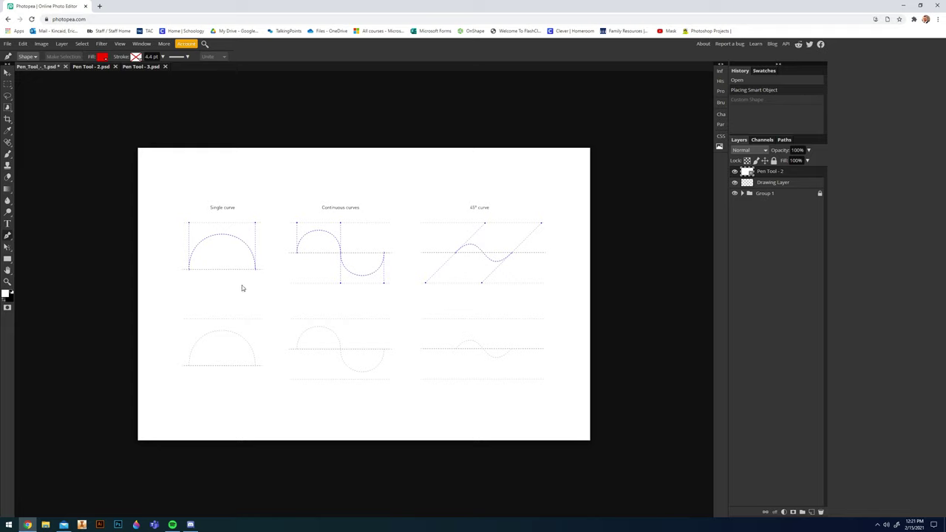
pyautogui.click(102, 57)
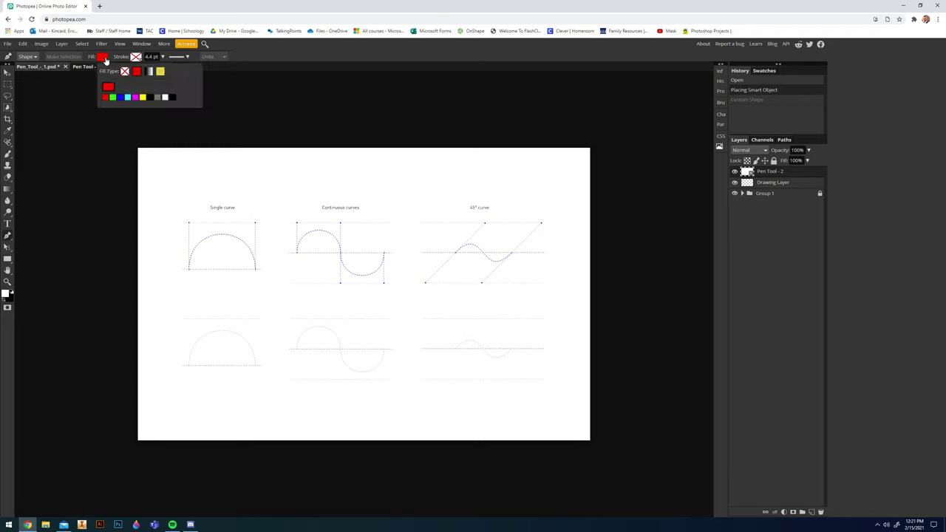
pyautogui.click(124, 71)
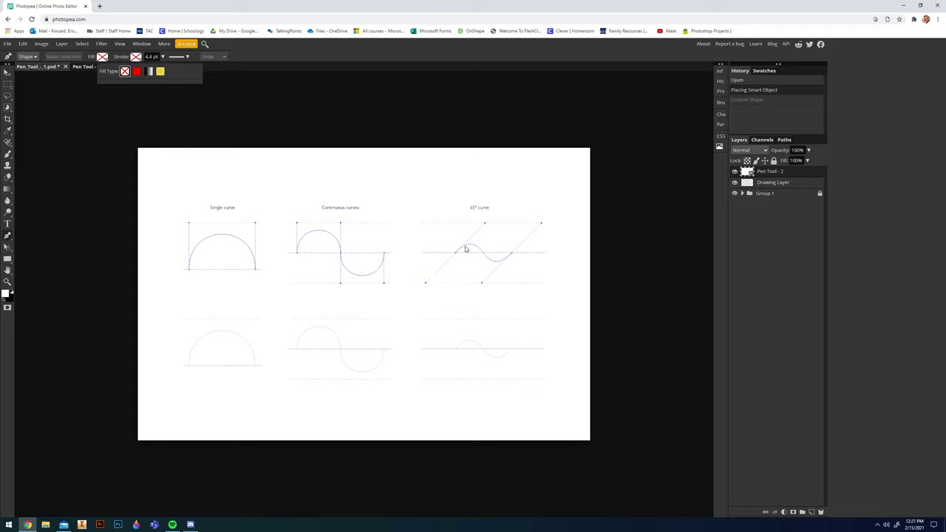
# Step: Close the Pen_Tool_-_1.psd document without saving its changes
pyautogui.click(50, 67)
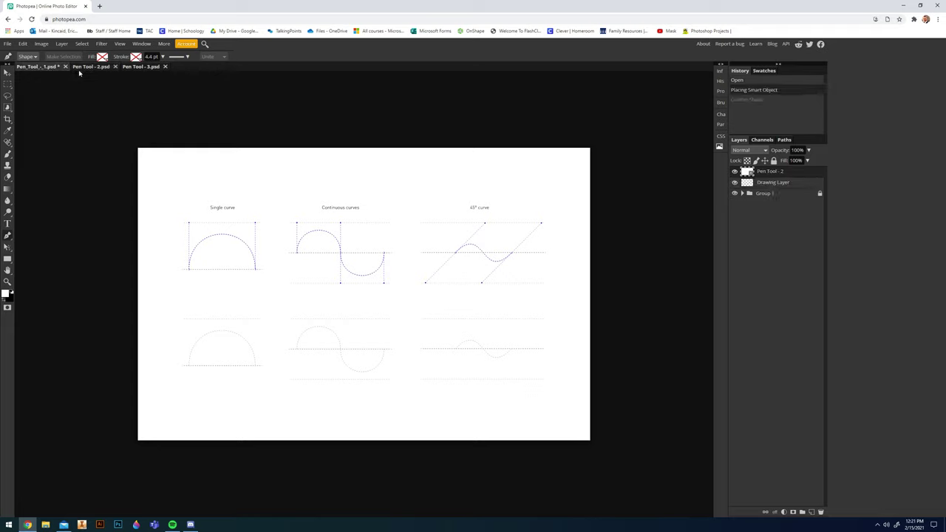
pyautogui.click(65, 67)
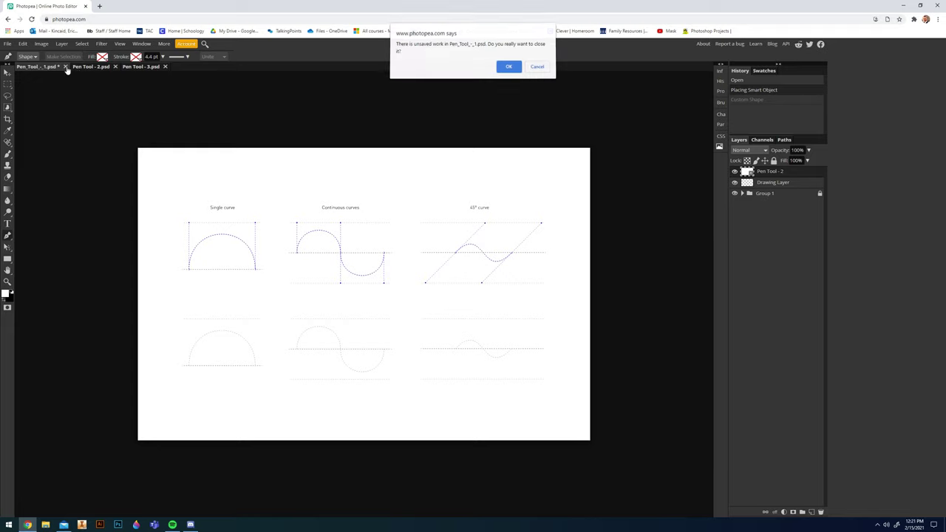
pyautogui.click(509, 67)
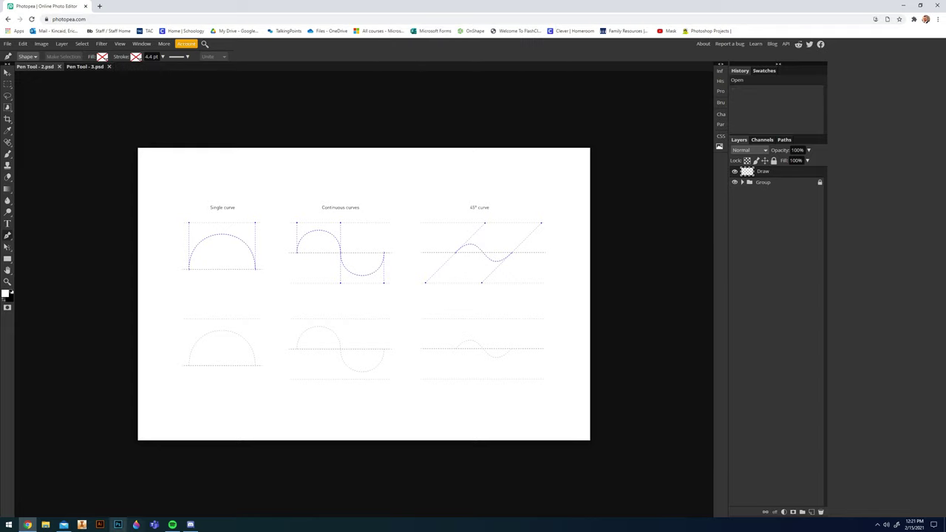
# Step: Open Pen+Tool+-+1.psd from the Downloads folder and place it first among the open documents
pyautogui.click(45, 525)
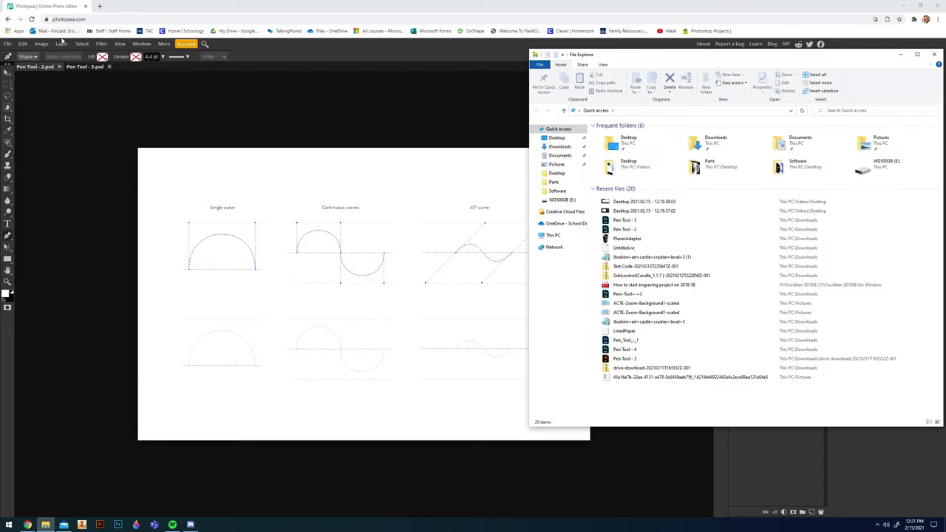
pyautogui.click(23, 46)
pyautogui.click(8, 44)
pyautogui.click(15, 66)
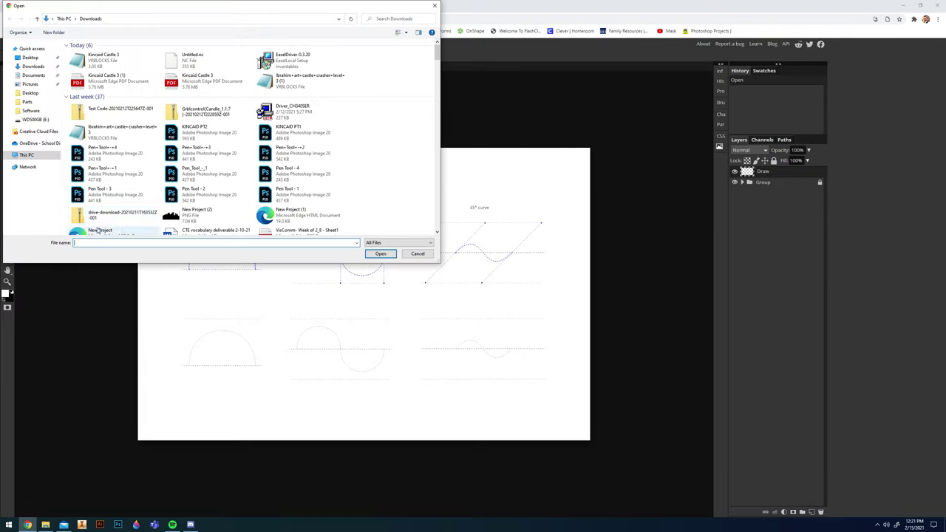
pyautogui.doubleClick(129, 179)
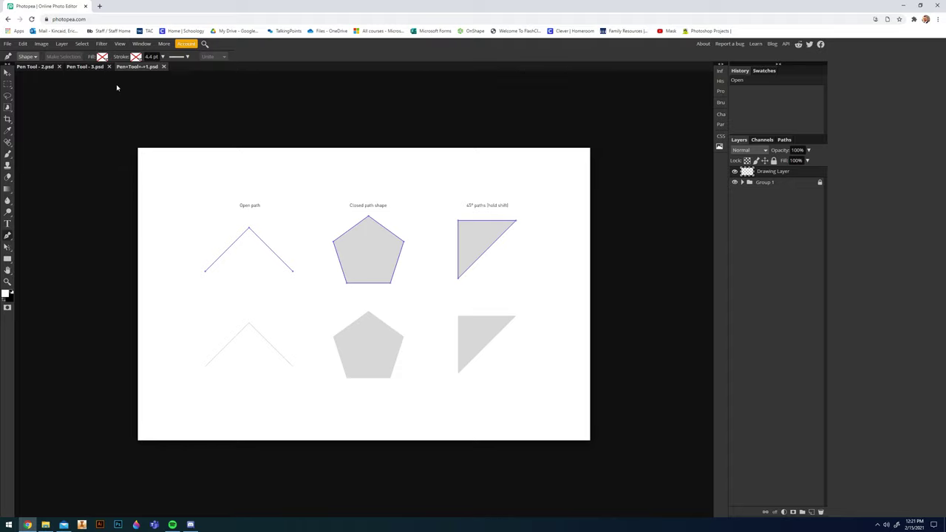
pyautogui.moveTo(150, 66); pyautogui.dragTo(22, 69)
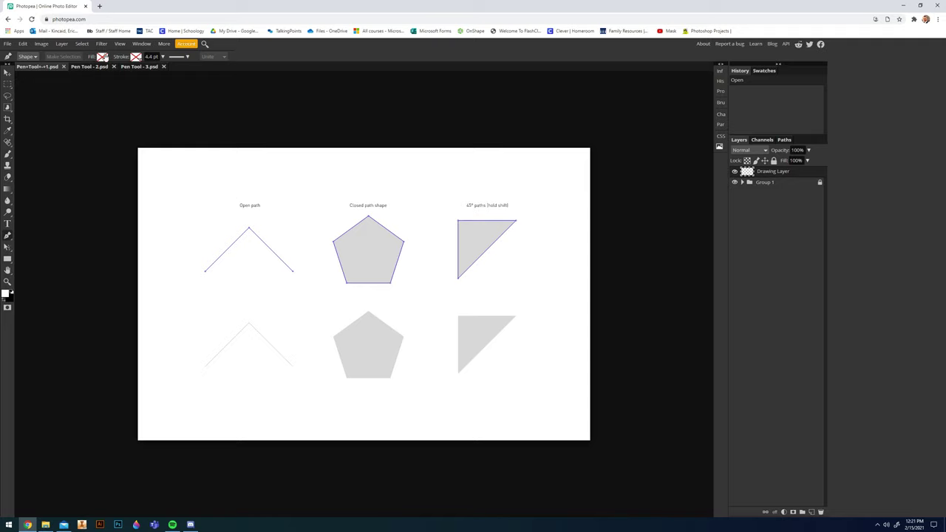
# Step: Keep the Pen tool's fill at none and set its stroke to solid black with a 1.0 pt width
pyautogui.click(102, 57)
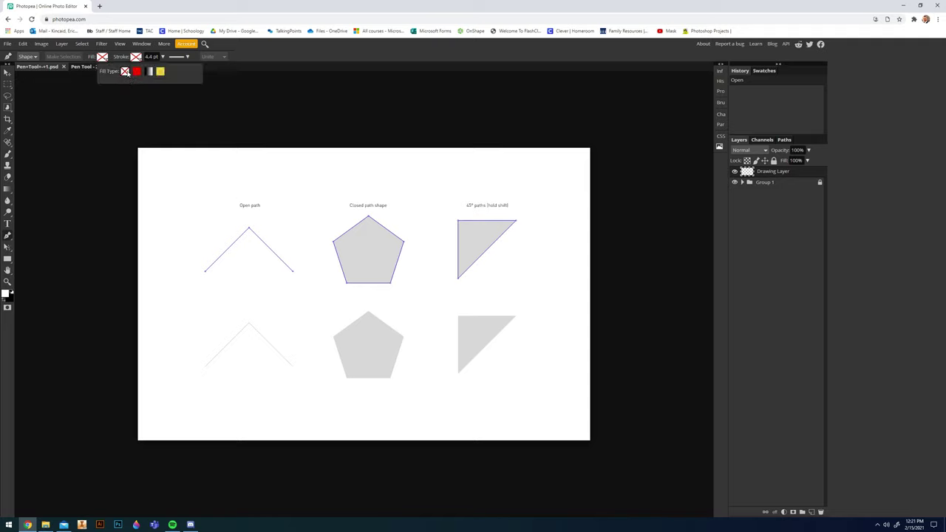
pyautogui.click(136, 57)
pyautogui.click(136, 57)
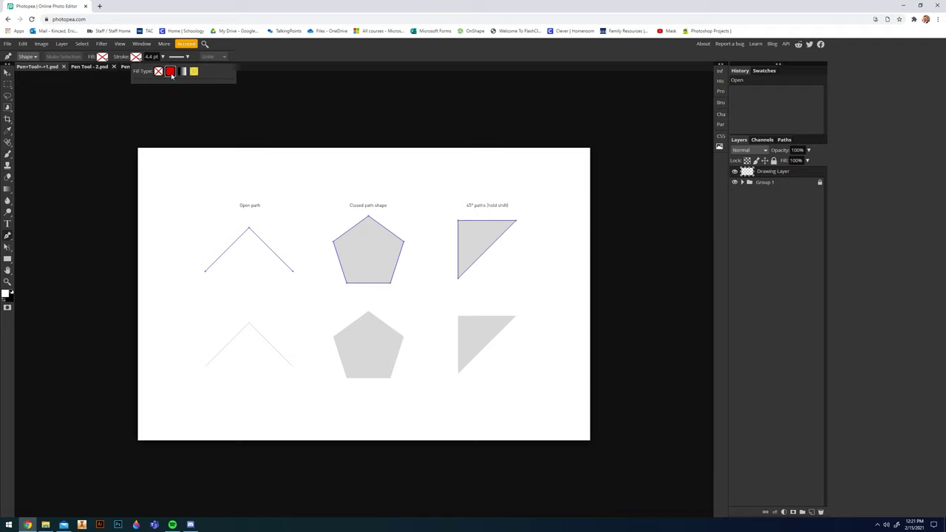
pyautogui.click(171, 72)
pyautogui.click(208, 98)
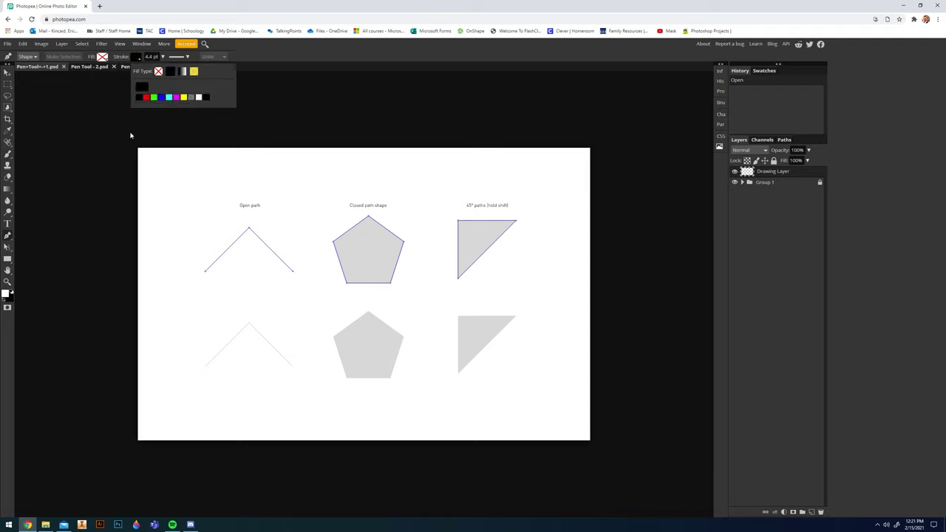
pyautogui.click(162, 57)
pyautogui.moveTo(159, 70); pyautogui.dragTo(150, 71)
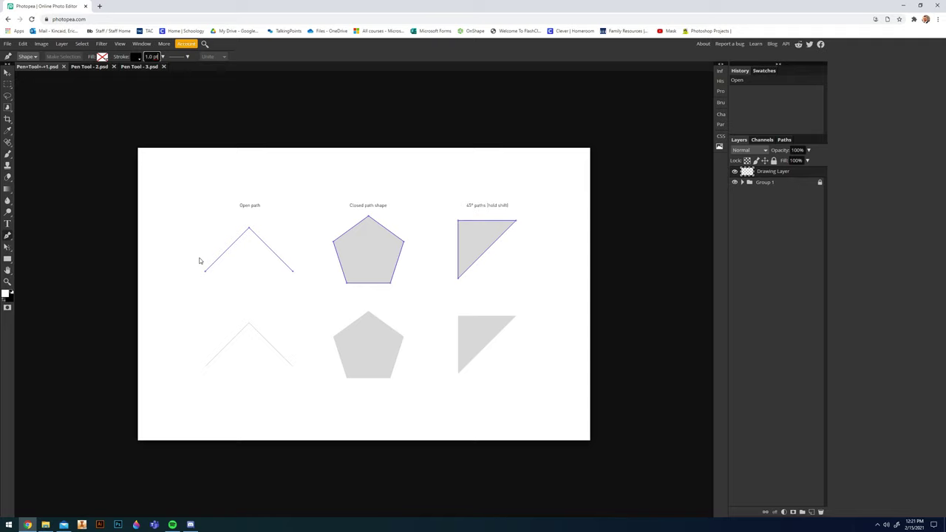
pyautogui.scroll(3, 192, 285)
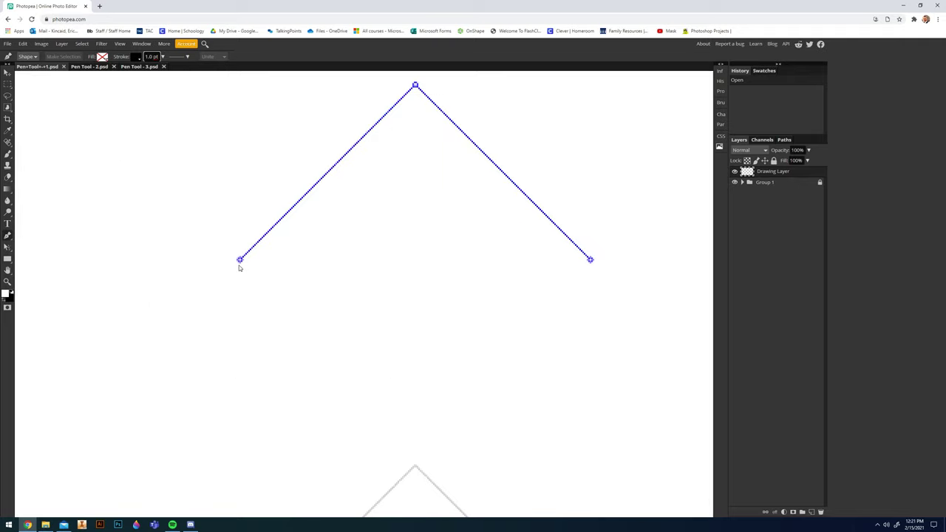
pyautogui.scroll(-3, 238, 267)
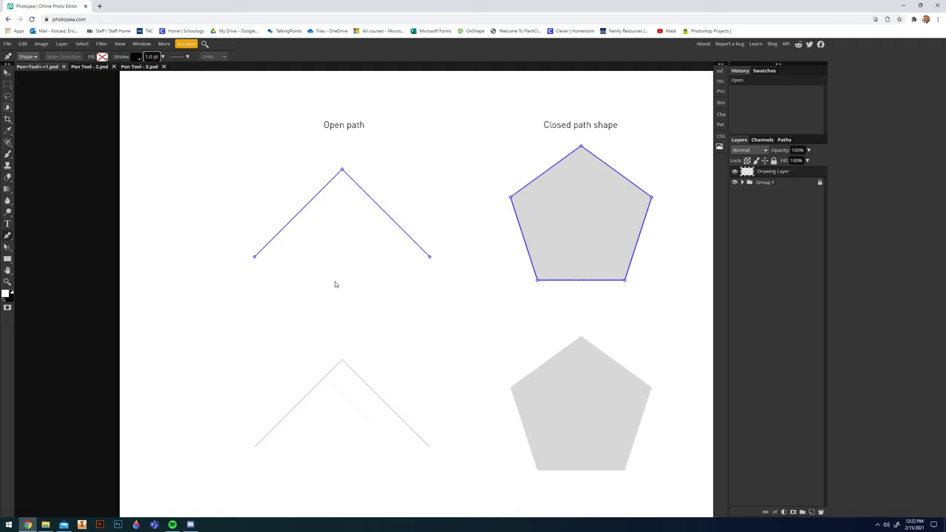
pyautogui.scroll(-4, 427, 240)
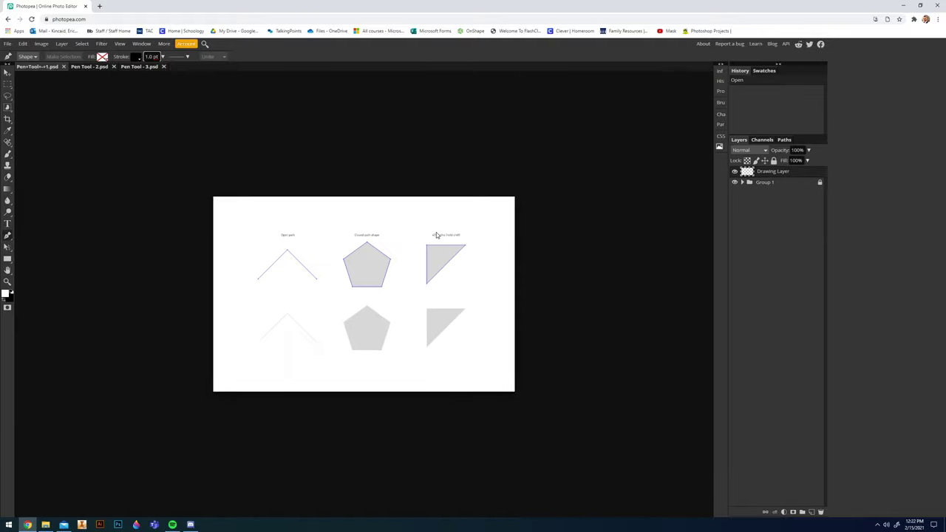
pyautogui.scroll(2, 326, 285)
pyautogui.scroll(4, 326, 286)
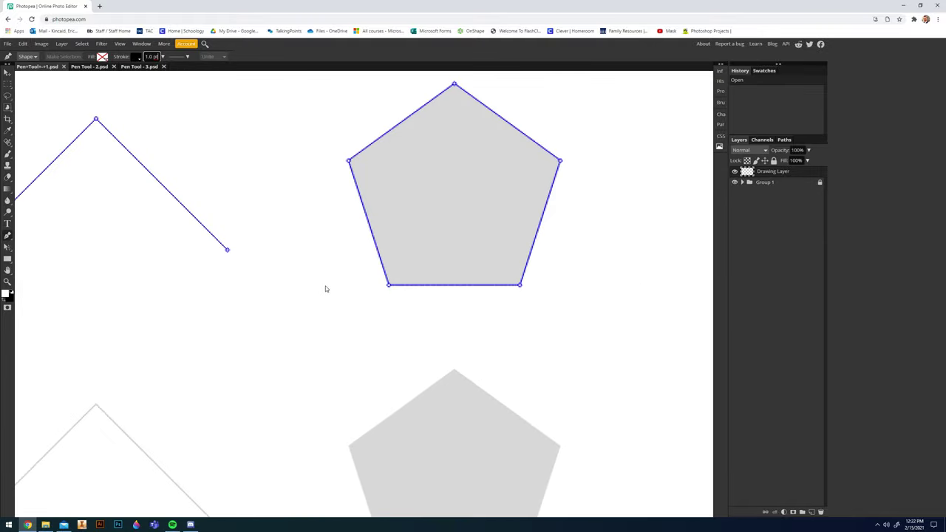
pyautogui.scroll(-2, 325, 287)
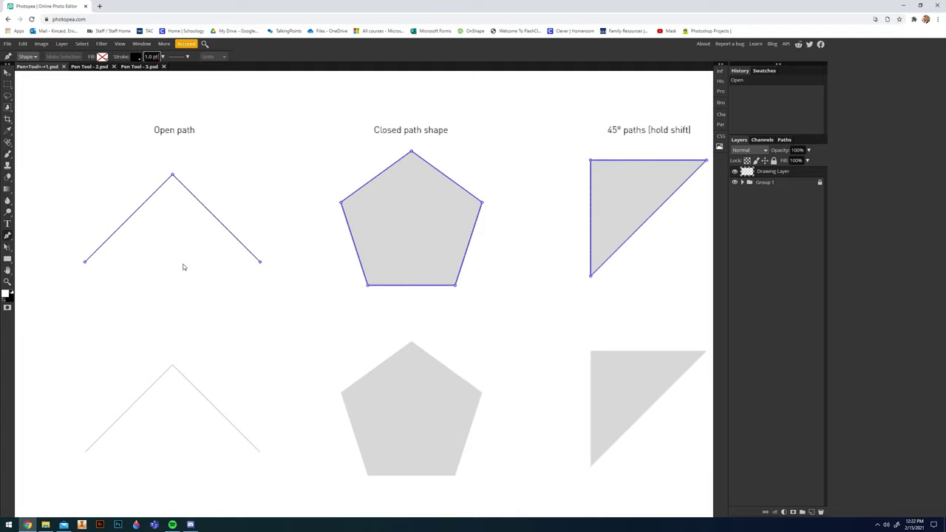
pyautogui.click(301, 250)
pyautogui.hotkey('ctrl', 'z')
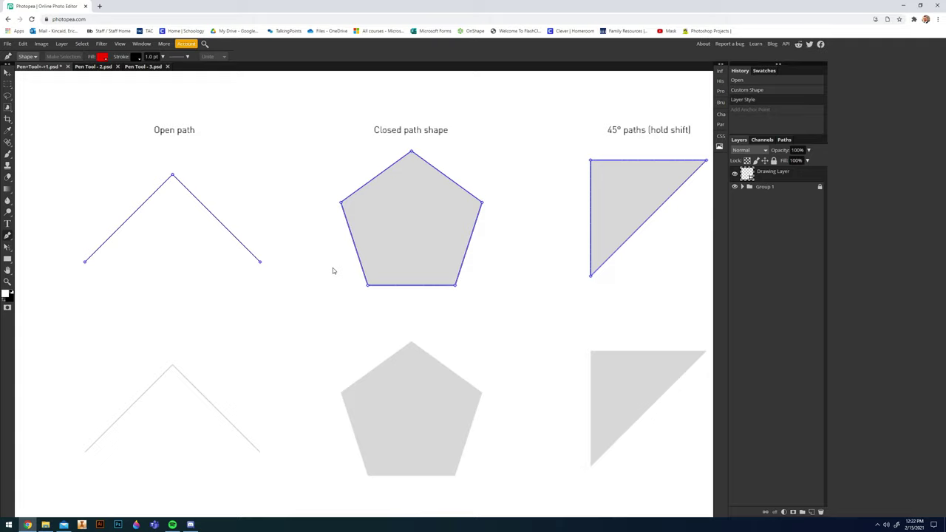
# Step: Trace the upper Open path figure with anchors at its left end, peak and right end, and set the shape's fill to none
pyautogui.moveTo(334, 272); pyautogui.dragTo(394, 279)
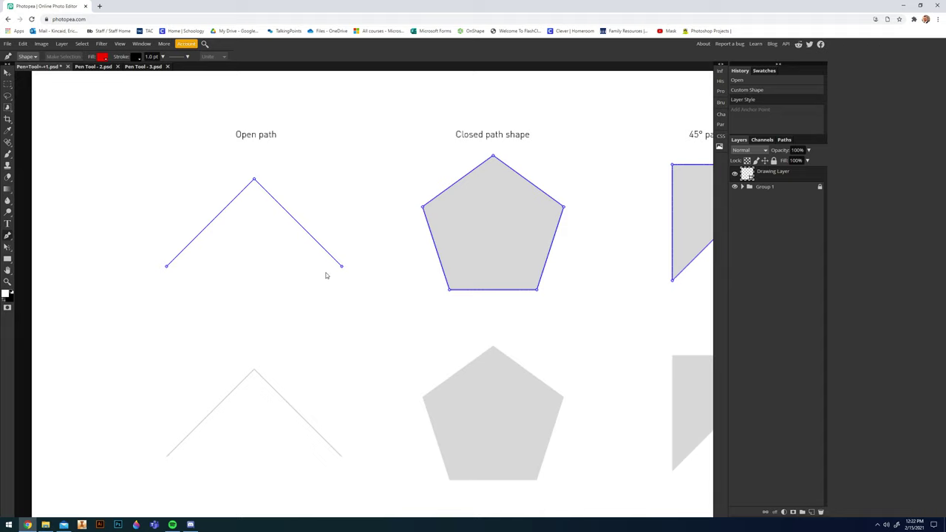
pyautogui.click(167, 267)
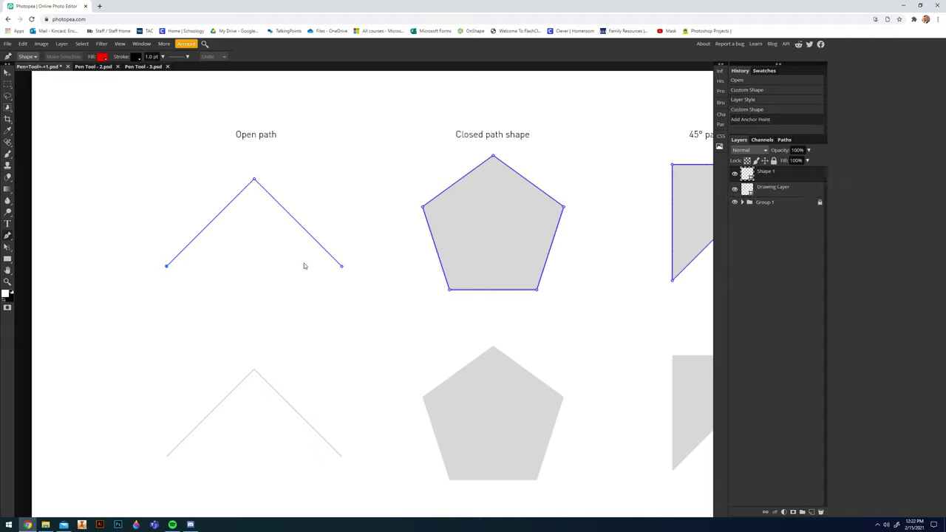
pyautogui.click(254, 181)
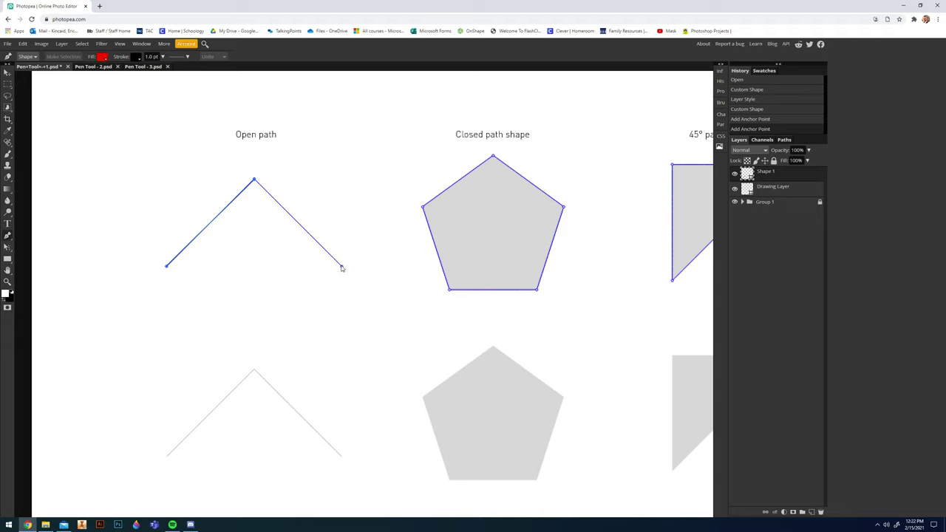
pyautogui.click(342, 268)
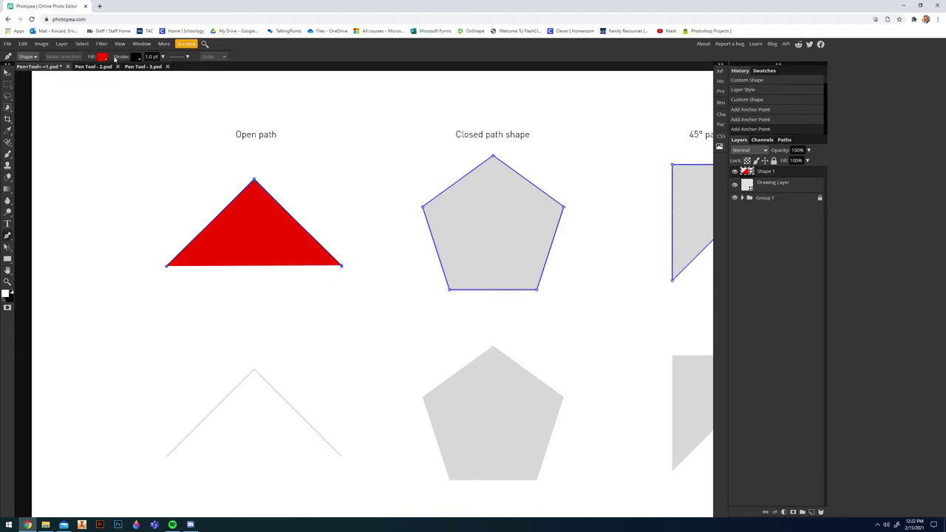
pyautogui.click(103, 57)
pyautogui.click(125, 71)
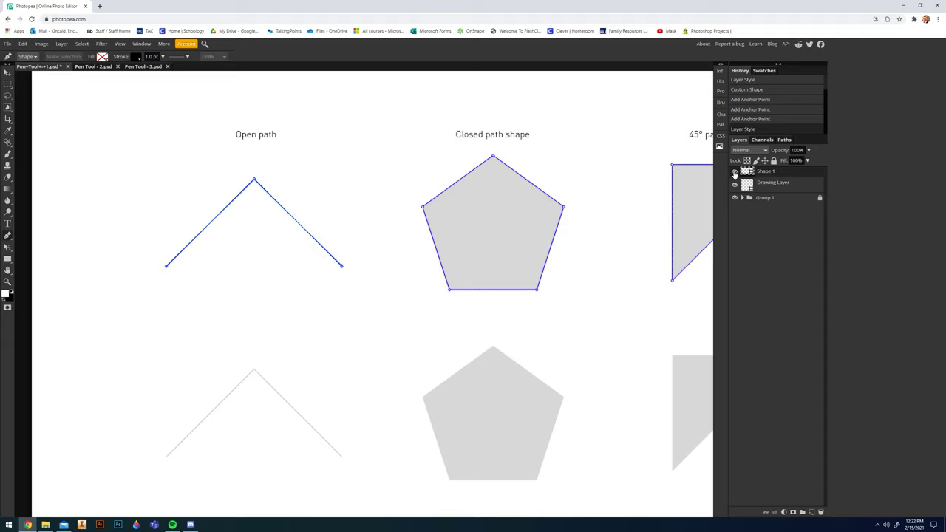
# Step: Try extending the open path to the pentagon's left corner, and undo that anchor point
pyautogui.click(423, 208)
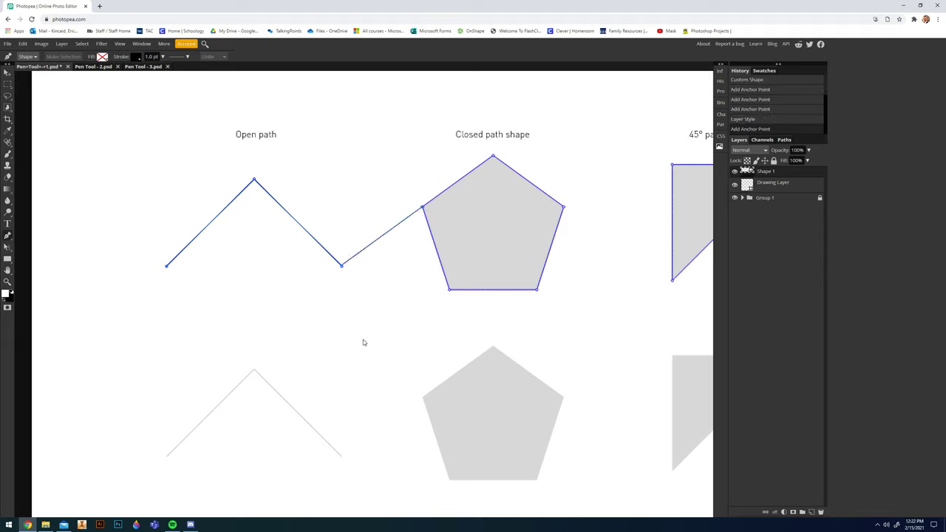
pyautogui.hotkey('ctrl', 'z')
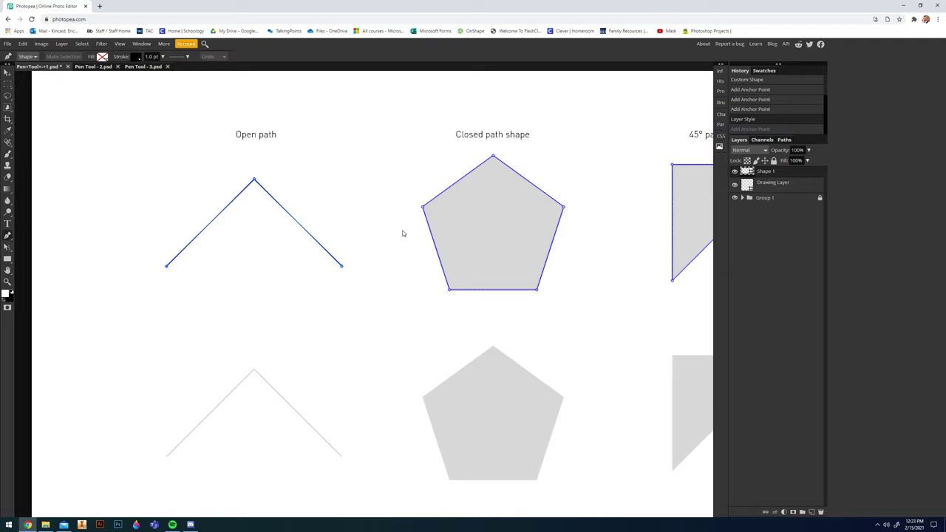
# Step: Trace the upper Closed path pentagon with anchors at its five corners, starting at the left corner, and close the path there
pyautogui.click(423, 210)
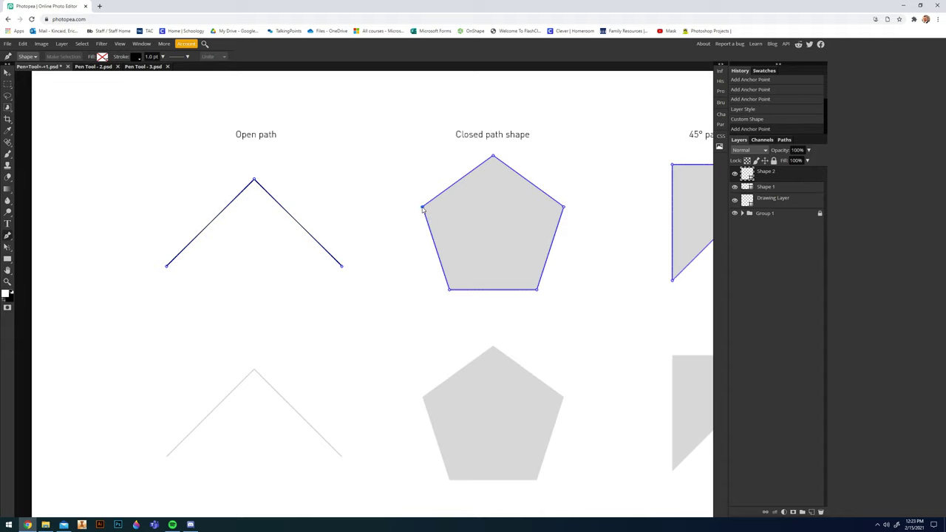
pyautogui.click(449, 290)
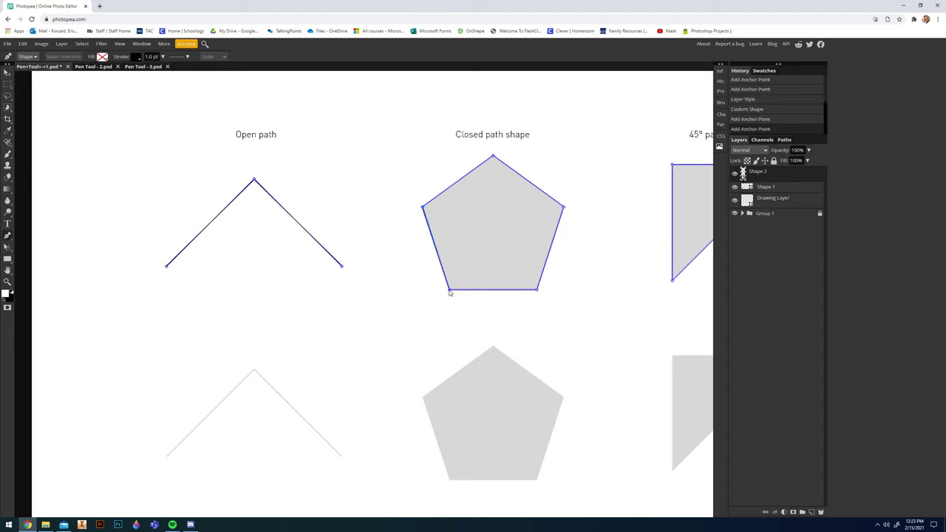
pyautogui.click(537, 290)
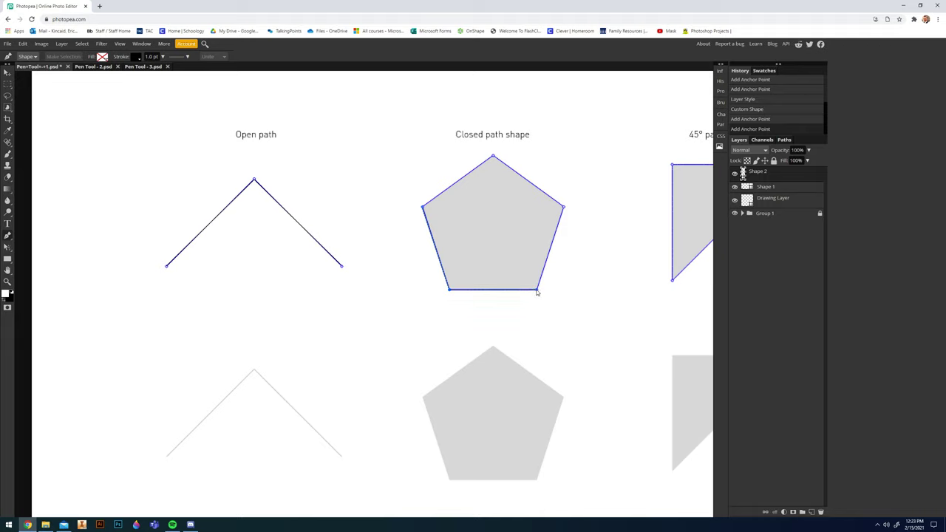
pyautogui.click(564, 209)
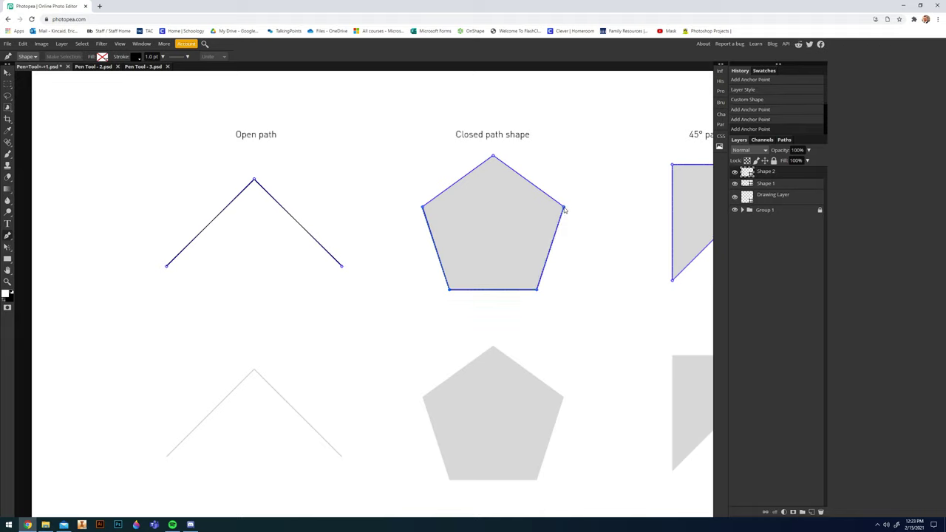
pyautogui.click(493, 156)
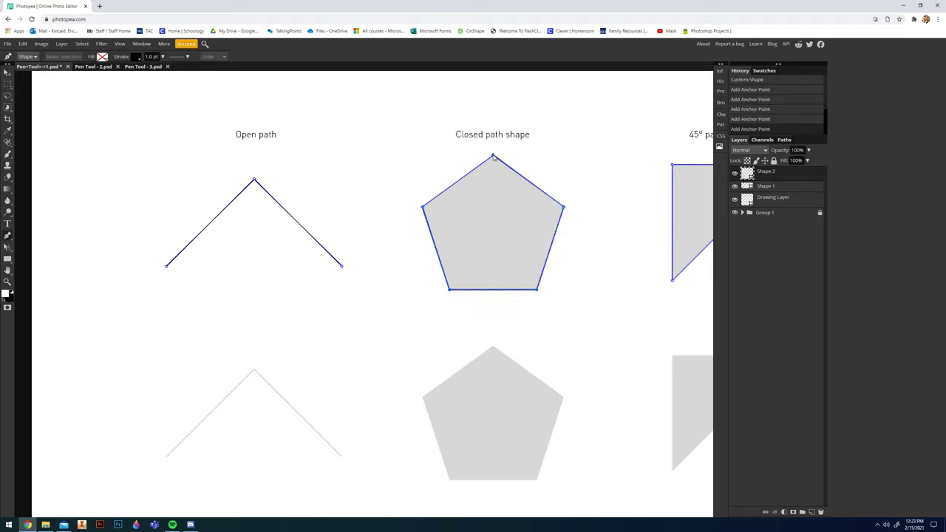
pyautogui.click(422, 208)
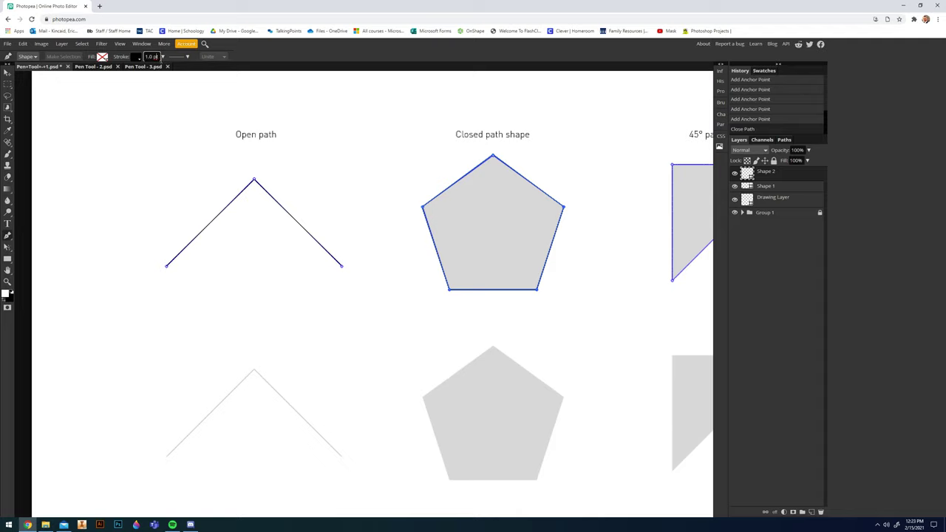
# Step: Try a 13 pt stroke on the upper pentagon, and try gradient, solid red, pattern and empty fills
pyautogui.click(162, 56)
pyautogui.moveTo(140, 67); pyautogui.dragTo(150, 67)
pyautogui.click(104, 59)
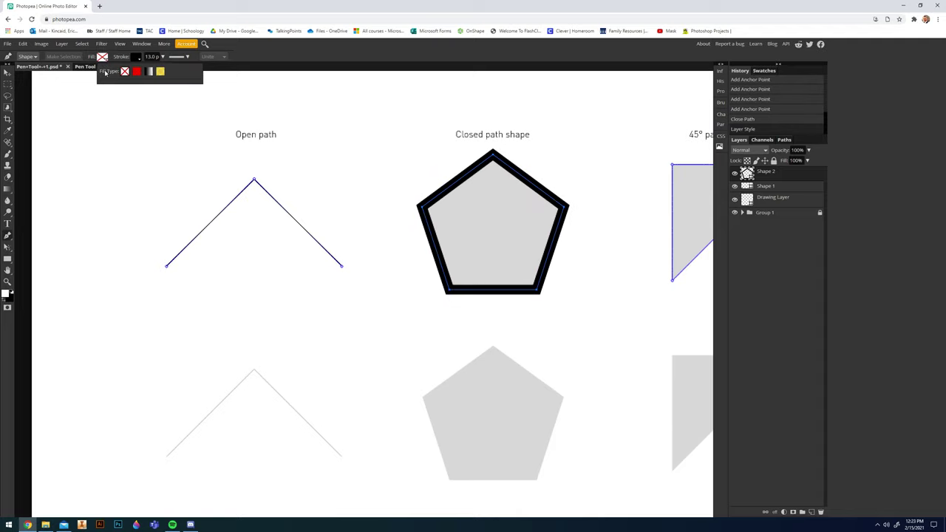
pyautogui.click(149, 71)
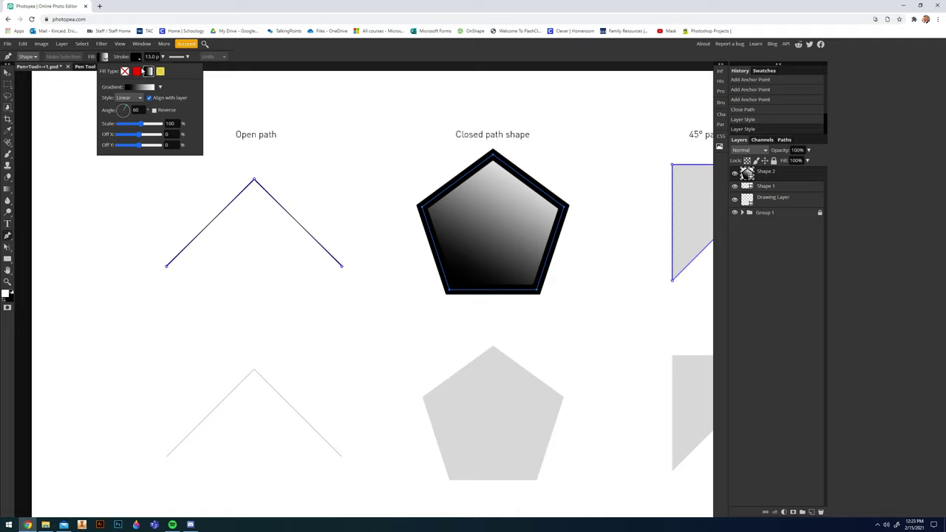
pyautogui.click(136, 71)
pyautogui.click(159, 70)
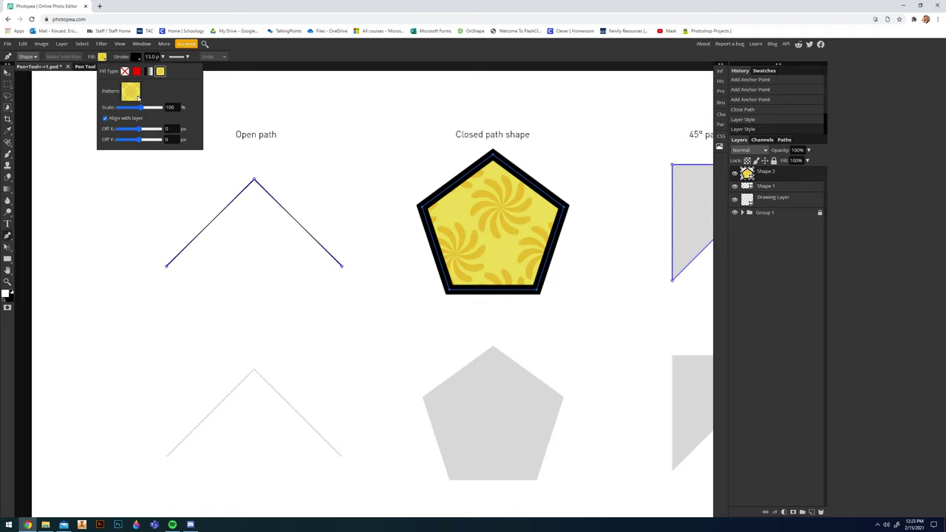
pyautogui.click(126, 72)
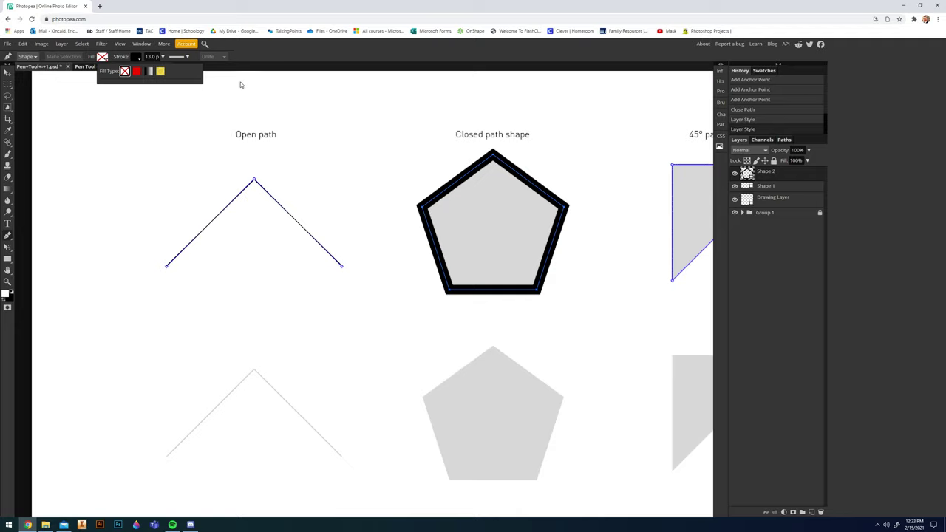
# Step: Set the upper pentagon's stroke width to 1.0 pt and its fill to none
pyautogui.click(185, 83)
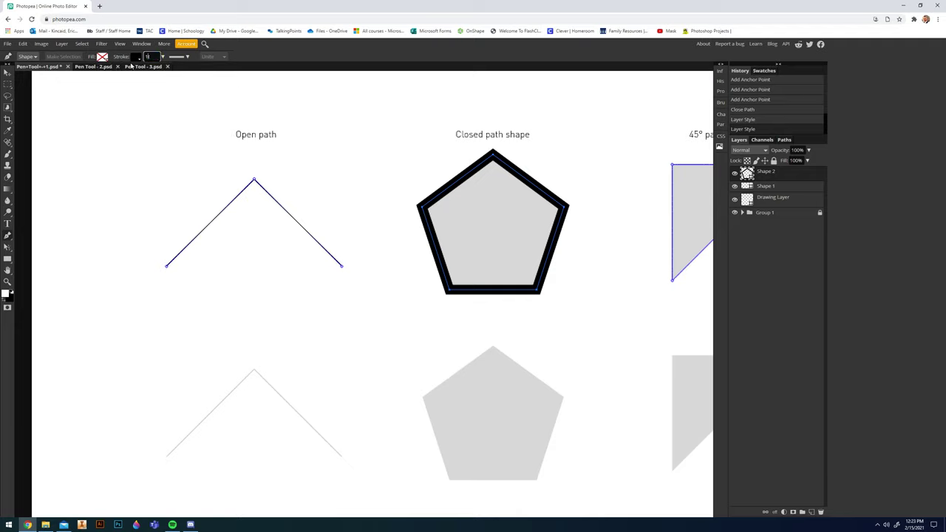
pyautogui.hotkey('ctrl', 'z')
pyautogui.click(102, 57)
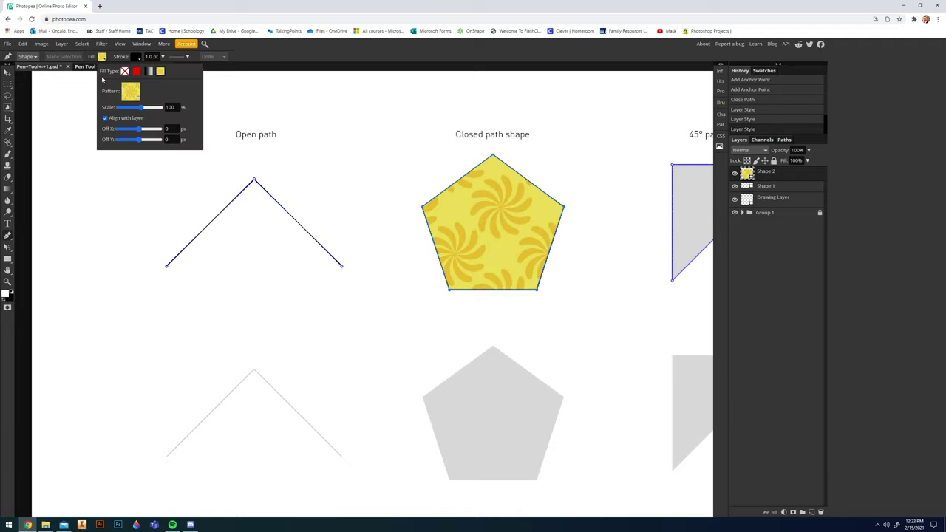
pyautogui.click(124, 73)
# Step: Start tracing the upper 45° triangle with anchors at its upper-left and lower-left corners
pyautogui.moveTo(535, 268); pyautogui.dragTo(263, 261)
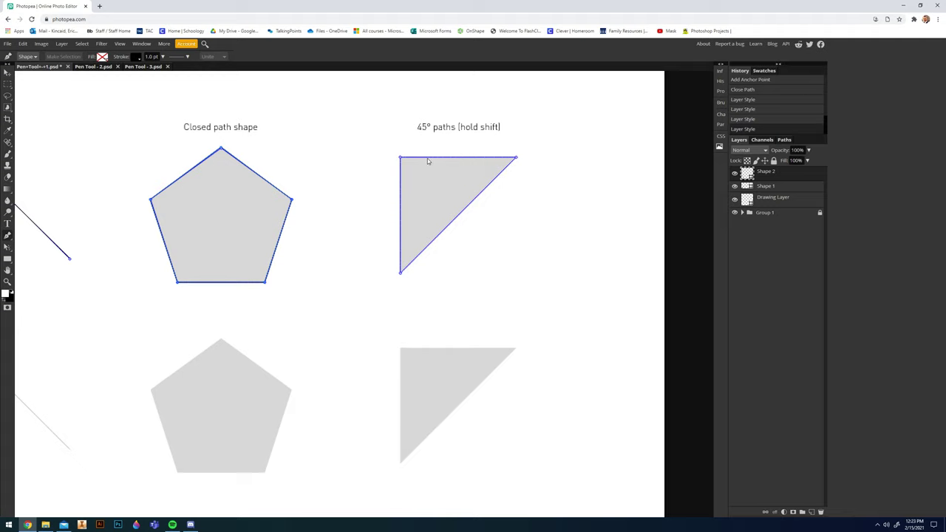
pyautogui.click(400, 159)
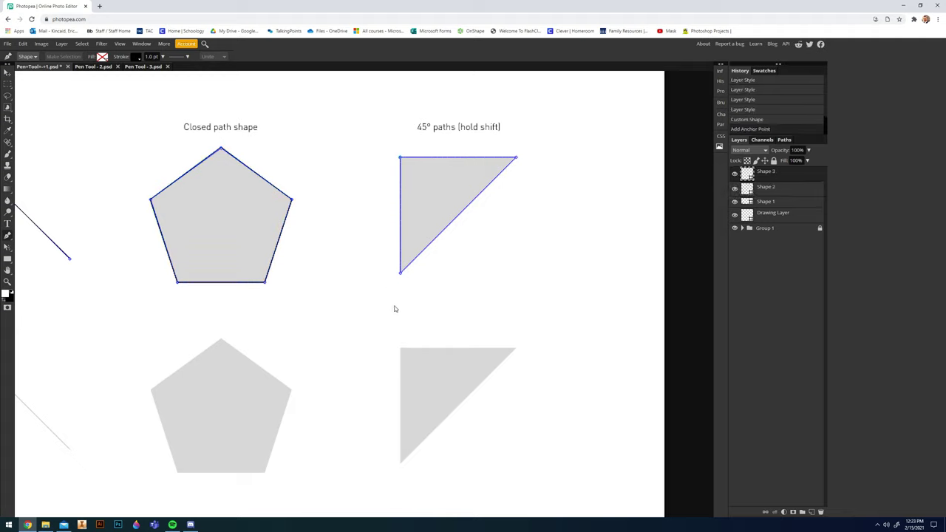
pyautogui.click(400, 272)
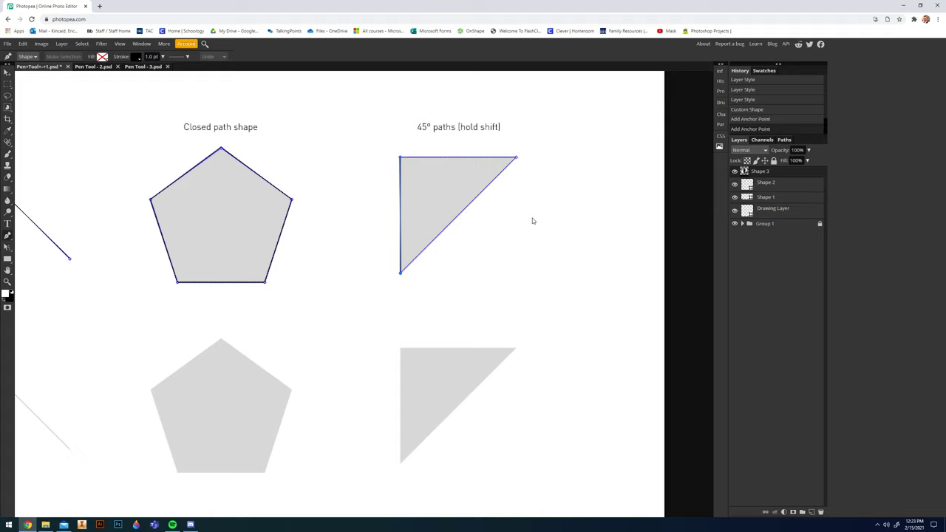
# Step: Try angle-constrained horizontal and 45° segments from the triangle's lower-left corner, undoing each one
pyautogui.keyDown('shift'); pyautogui.click(570, 279); pyautogui.keyUp('shift')
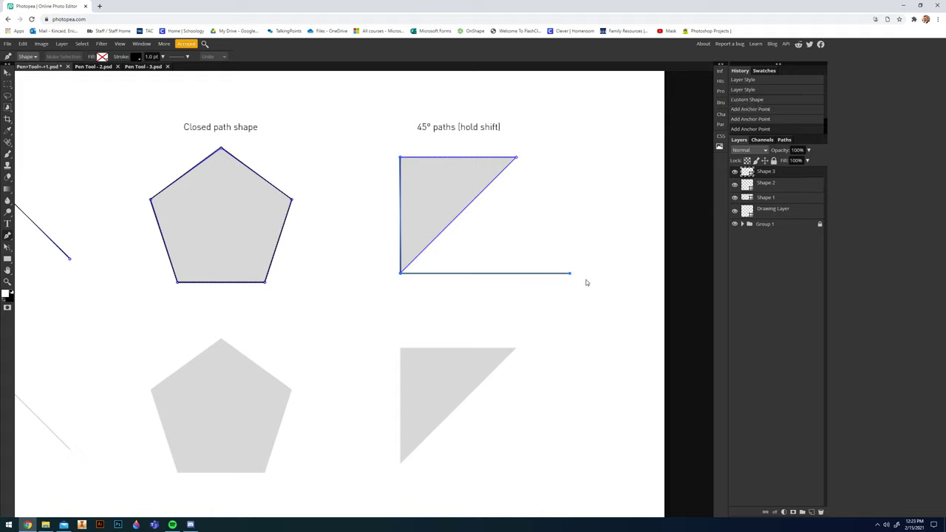
pyautogui.hotkey('ctrl', 'z')
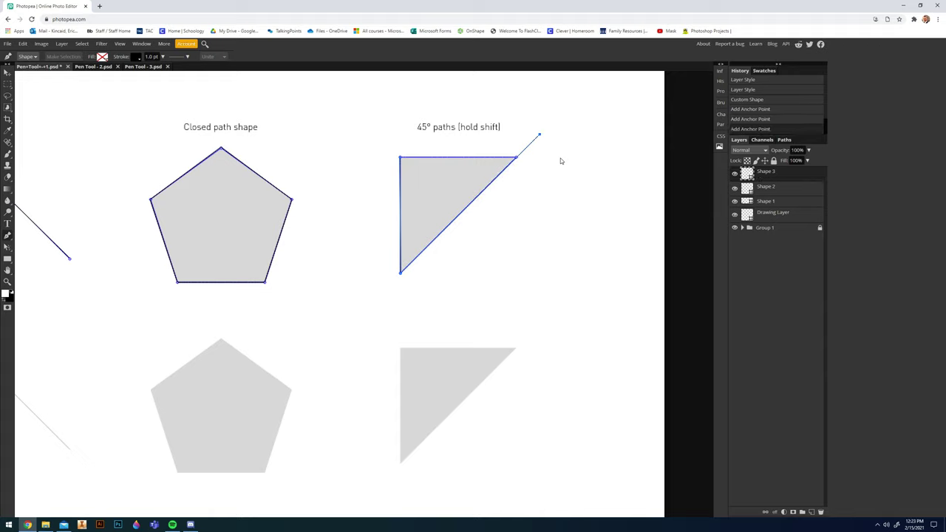
pyautogui.hotkey('ctrl', 'z')
# Step: Add an anchor at the upper triangle's right corner and close the path at its upper-left corner
pyautogui.click(517, 156)
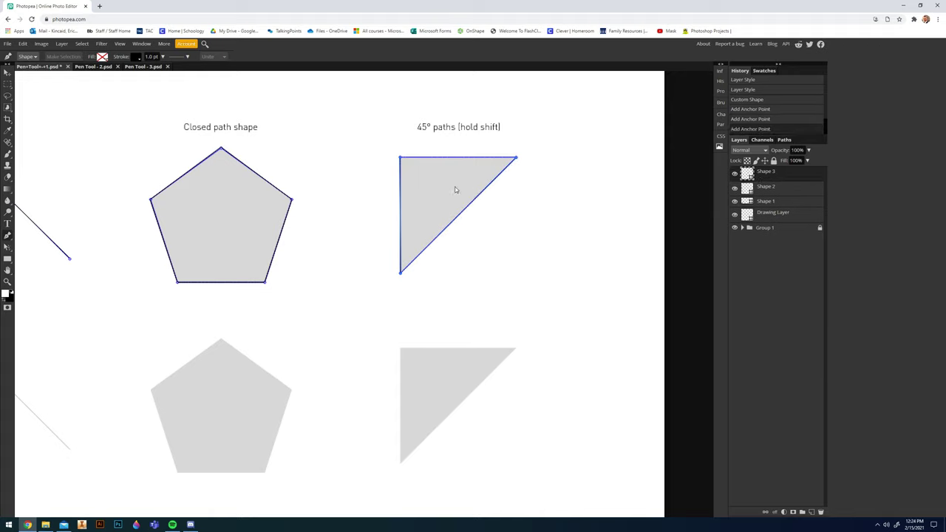
pyautogui.click(399, 157)
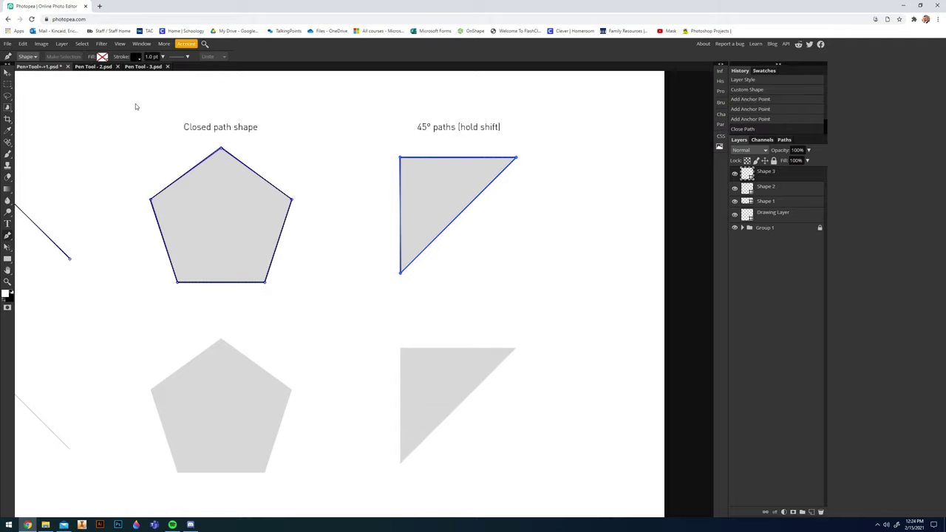
# Step: Trace the lower open path figure as a new shape with anchors at its left end, peak and right end
pyautogui.scroll(-3, 192, 133)
pyautogui.scroll(3, 249, 158)
pyautogui.scroll(-3, 257, 277)
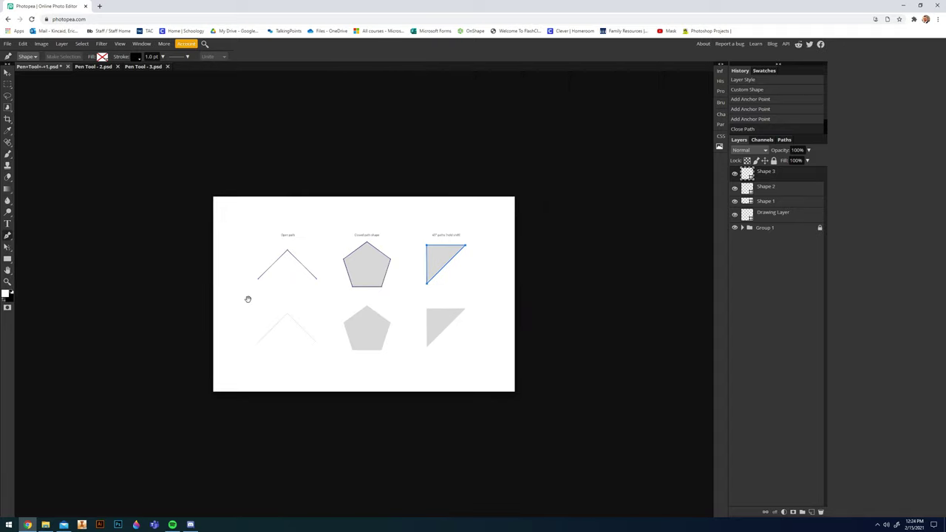
pyautogui.scroll(3, 259, 303)
pyautogui.moveTo(264, 298); pyautogui.dragTo(205, 287)
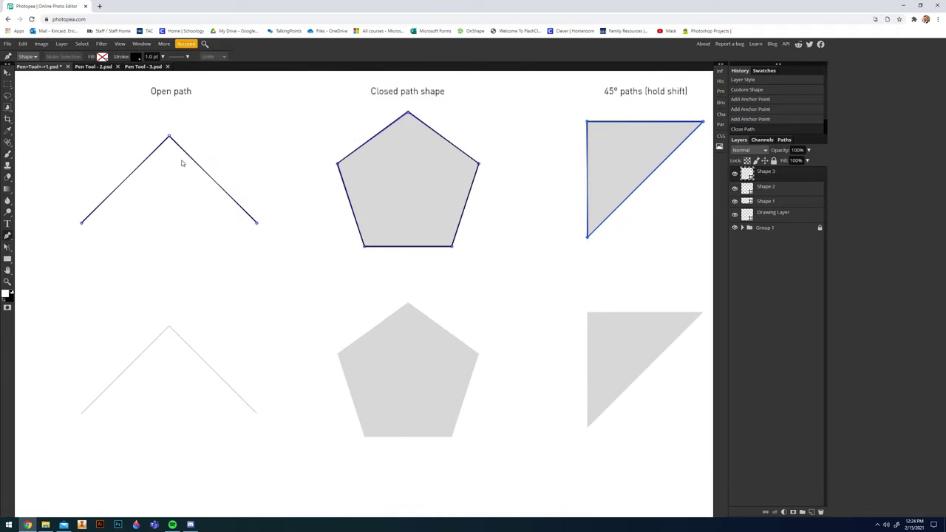
pyautogui.moveTo(251, 364); pyautogui.dragTo(313, 297)
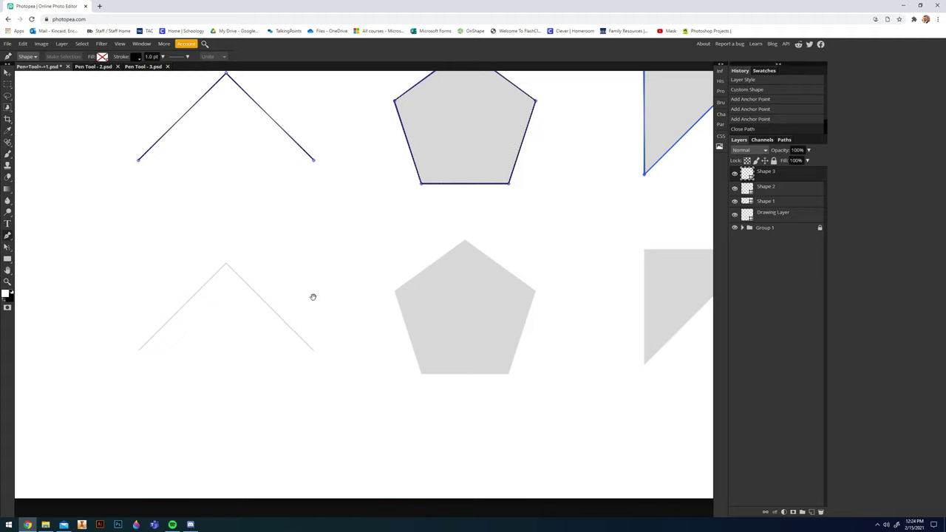
pyautogui.click(138, 350)
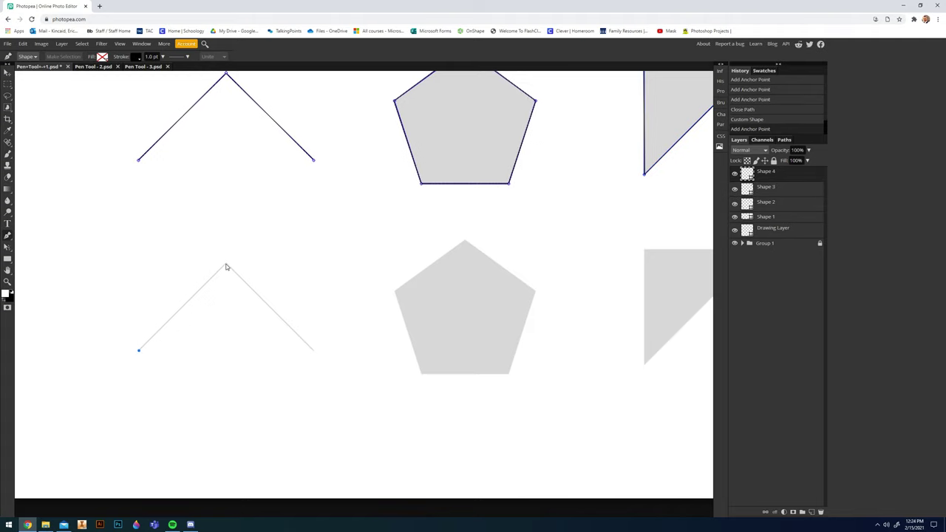
pyautogui.click(226, 265)
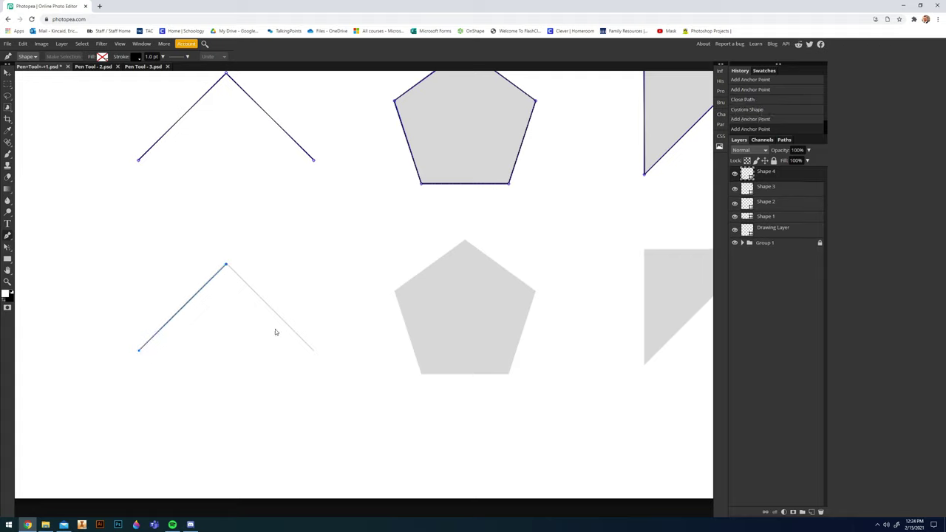
pyautogui.click(313, 351)
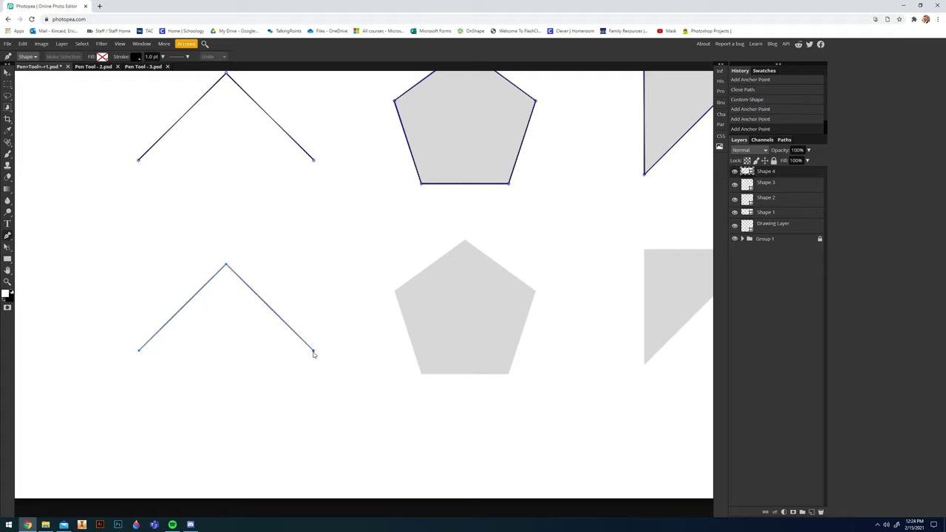
# Step: Trace the lower pentagon as a new shape with anchors at its five corners and close the path at the left corner
pyautogui.click(395, 293)
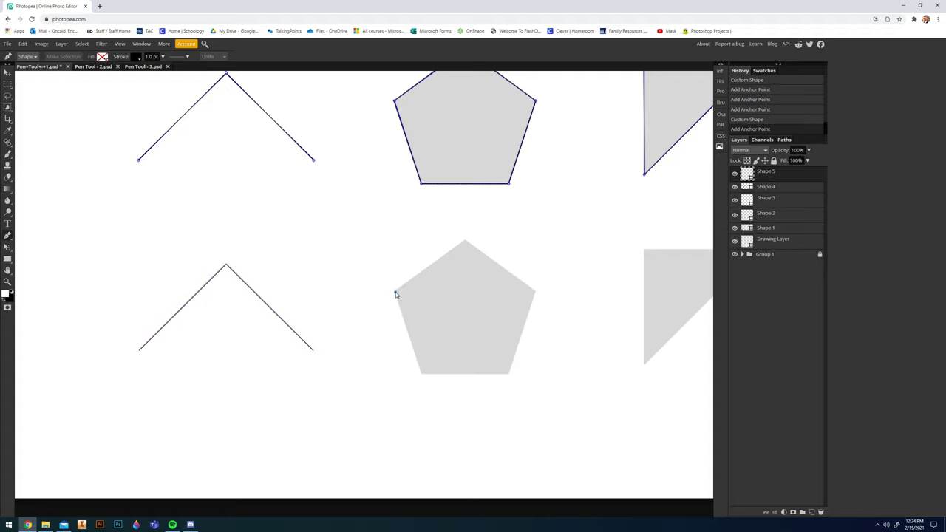
pyautogui.click(421, 373)
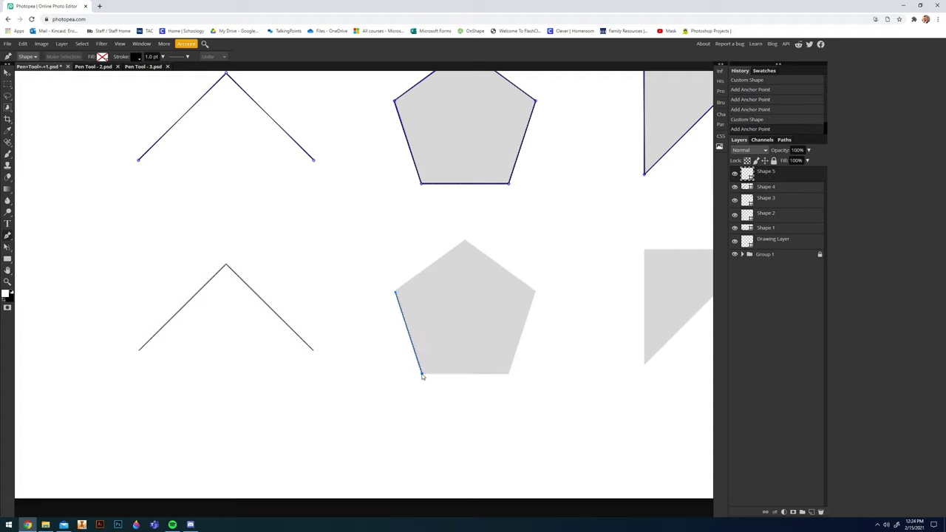
pyautogui.click(508, 374)
pyautogui.click(535, 291)
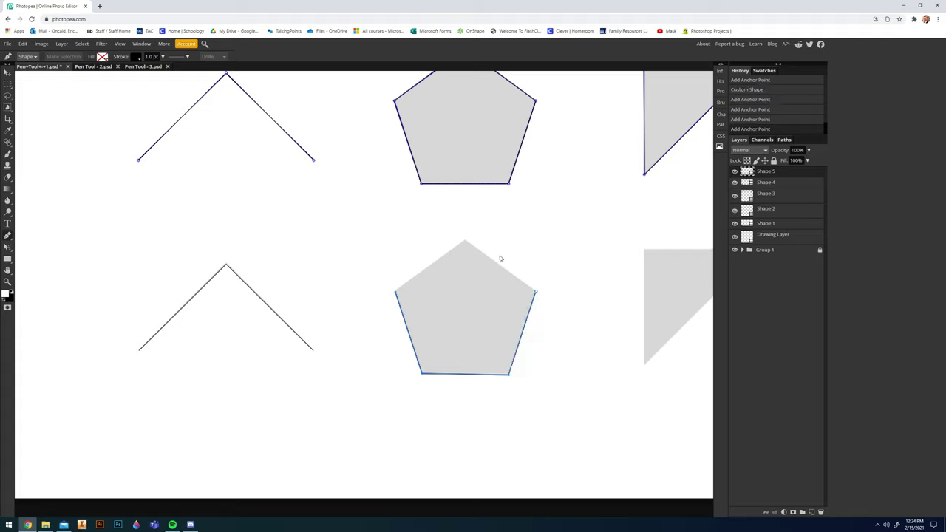
pyautogui.click(465, 240)
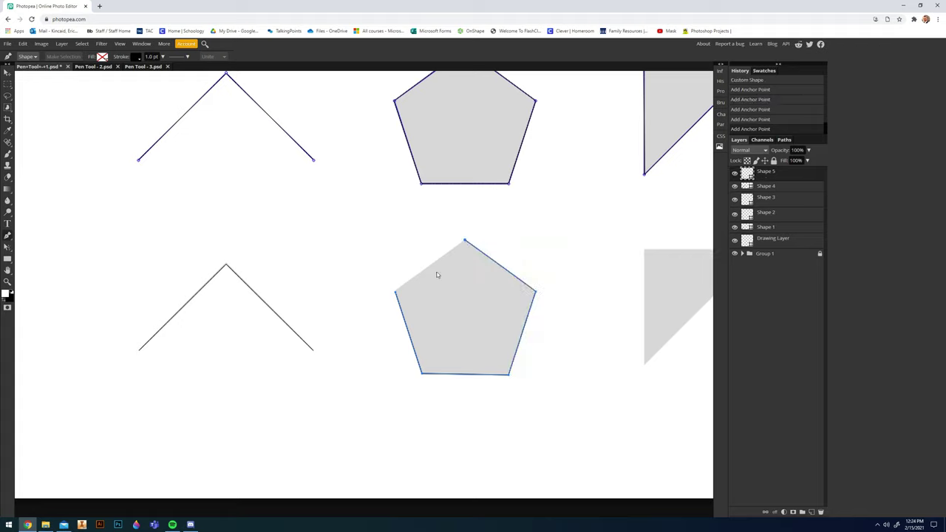
pyautogui.click(396, 293)
# Step: Trace the lower triangle as a new shape with anchors at its three corners and close the path at its upper-left corner
pyautogui.moveTo(643, 311); pyautogui.dragTo(488, 302)
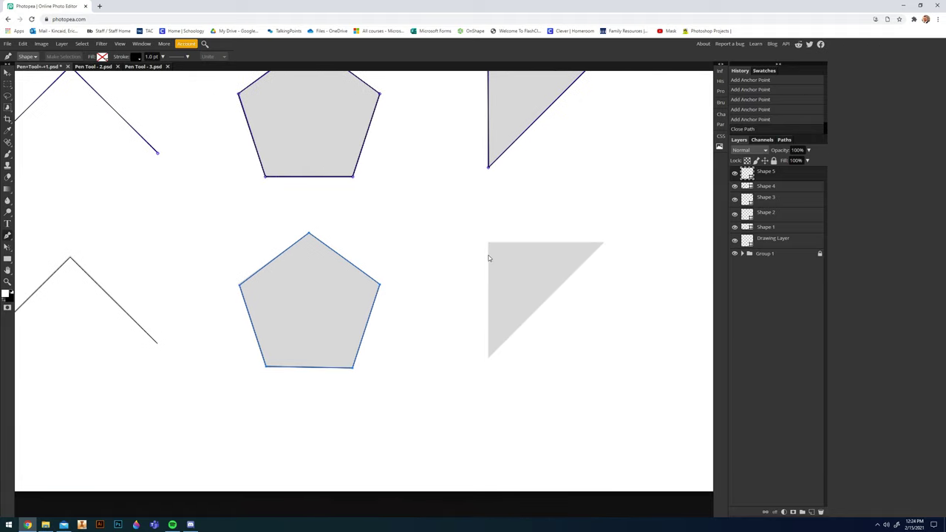
pyautogui.click(487, 242)
pyautogui.click(487, 357)
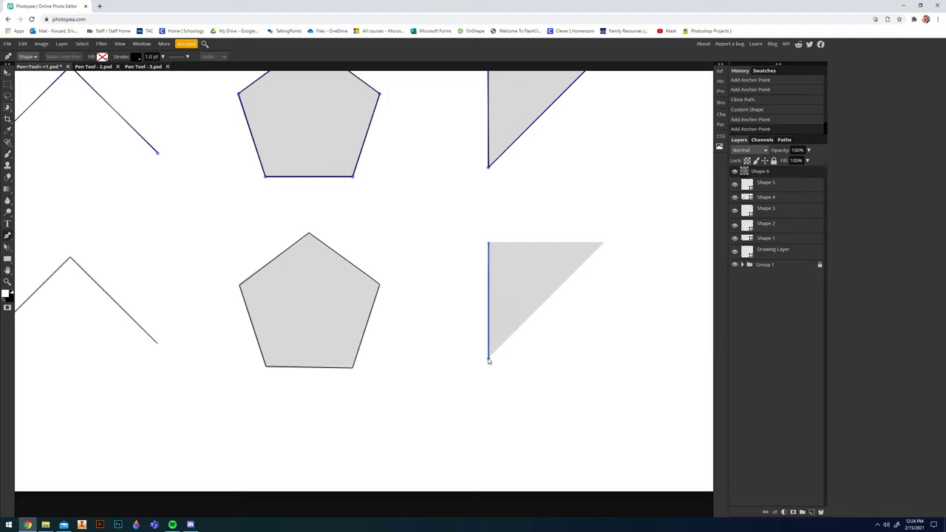
pyautogui.click(604, 244)
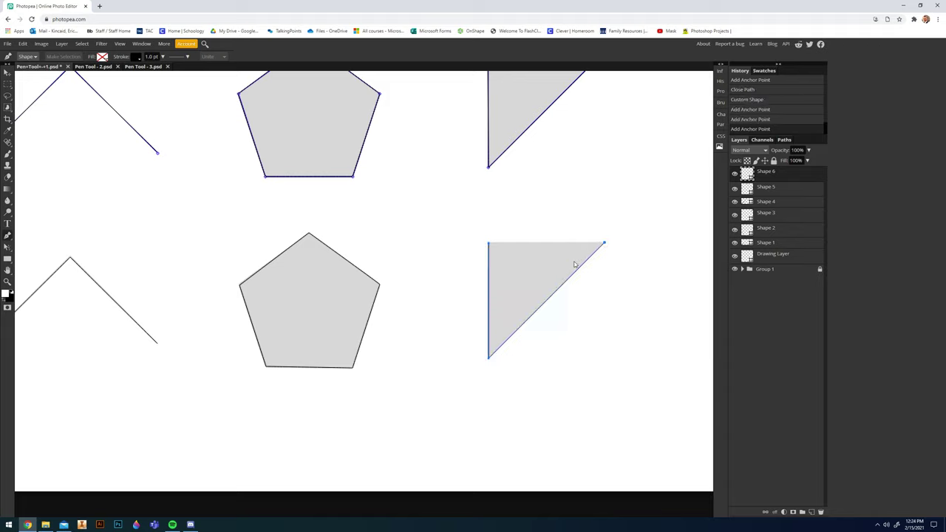
pyautogui.click(488, 244)
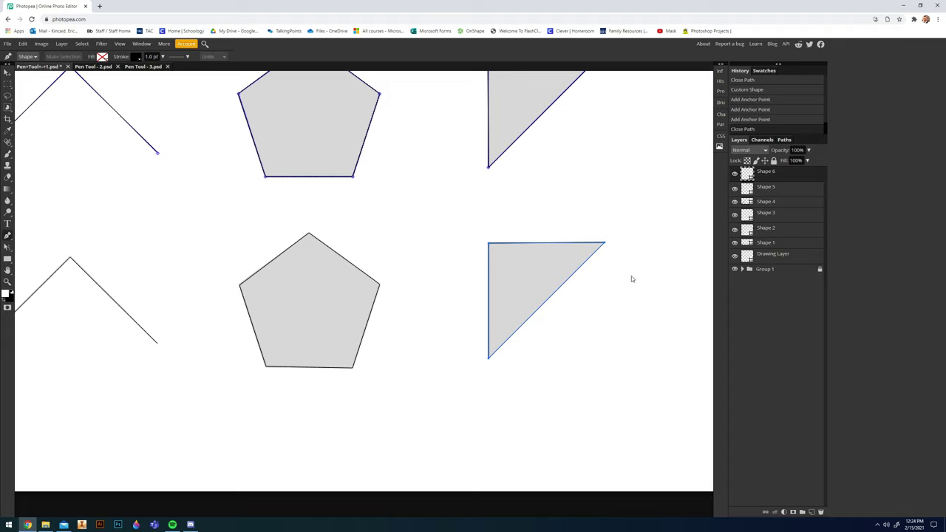
pyautogui.scroll(-5, 410, 310)
pyautogui.scroll(6, 412, 302)
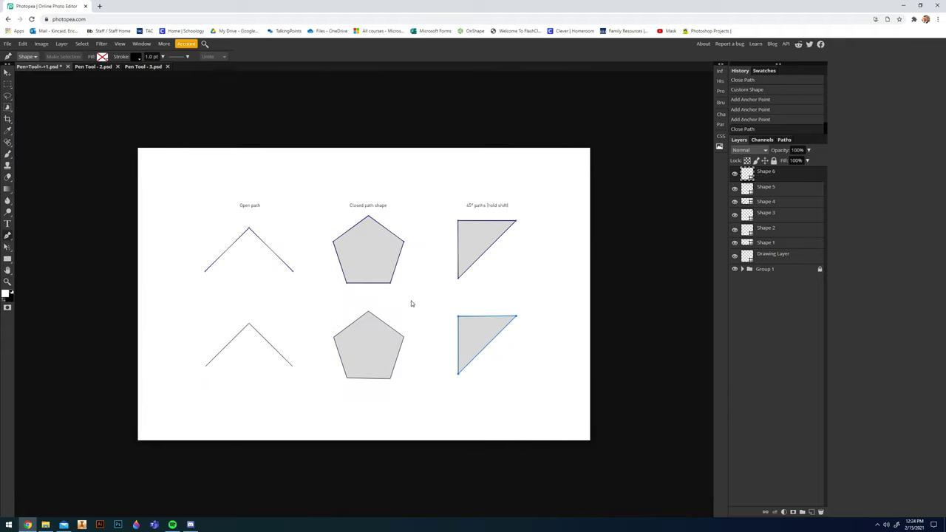
pyautogui.scroll(-5, 390, 332)
pyautogui.click(8, 45)
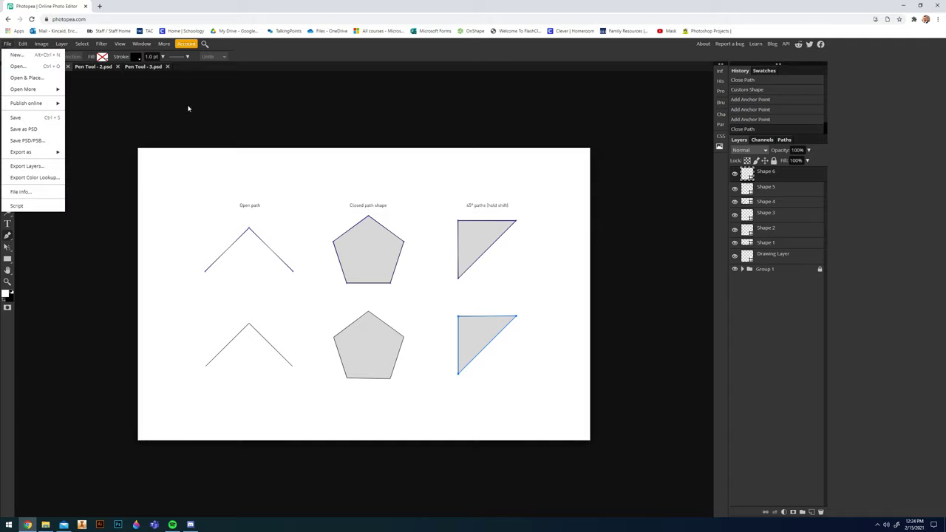
pyautogui.click(237, 72)
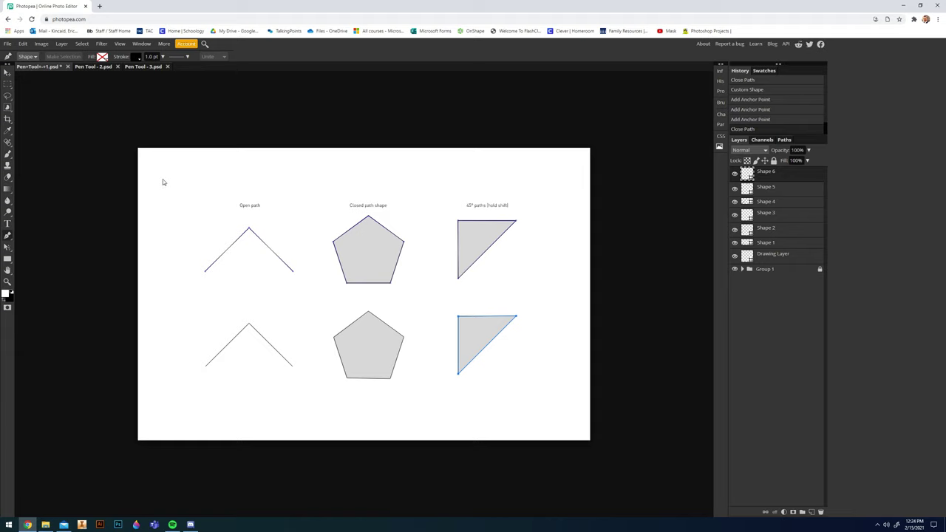
# Step: Switch to the Pen Tool - 2.psd document
pyautogui.click(143, 66)
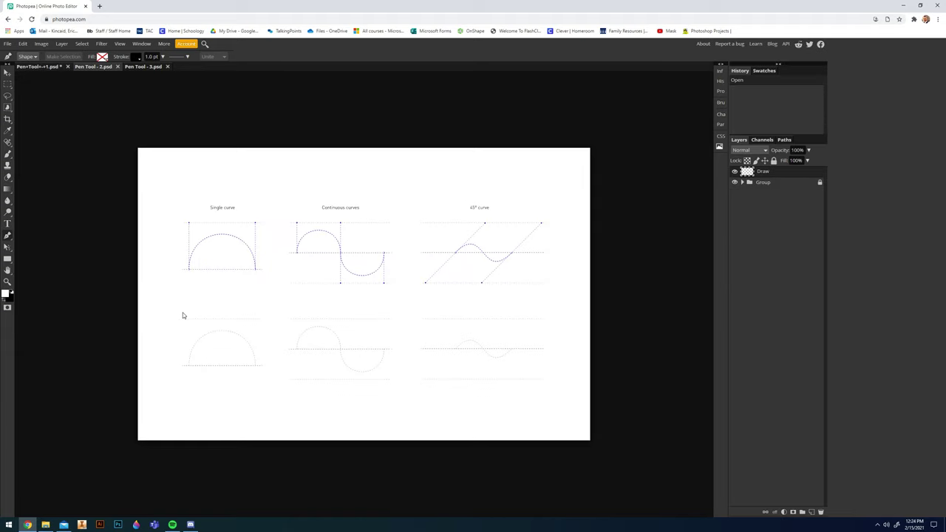
pyautogui.scroll(2, 194, 232)
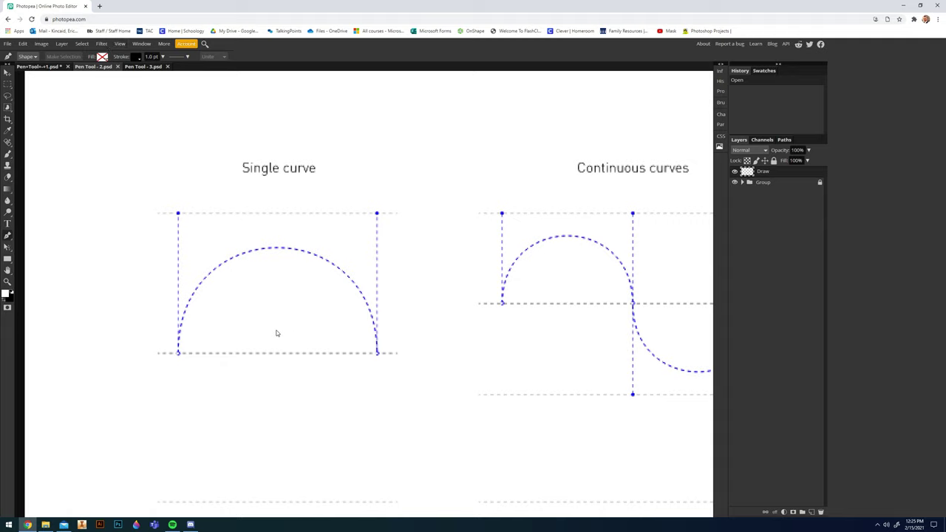
pyautogui.click(178, 353)
pyautogui.click(280, 247)
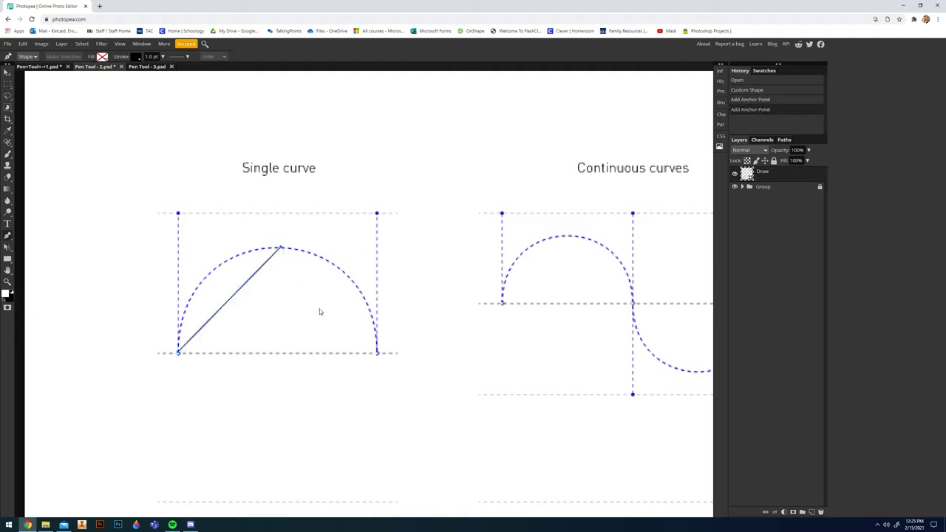
pyautogui.click(377, 354)
pyautogui.hotkey('ctrl', 'z')
pyautogui.hotkey('ctrl', 'z')
pyautogui.hotkey('ctrl', 'z')
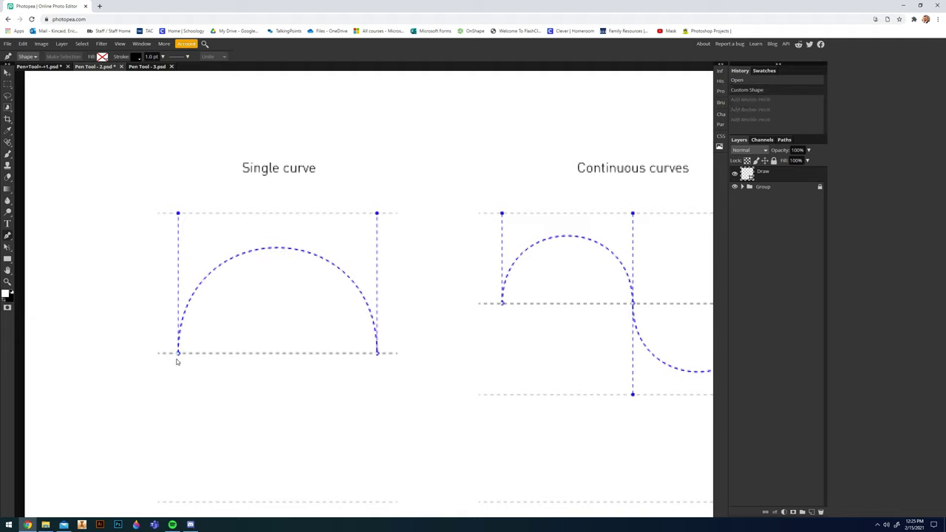
# Step: Trace the upper single curve as a new shape with anchors at its left and right ends, pulling each anchor's handle up to its guide dot
pyautogui.scroll(2, 178, 355)
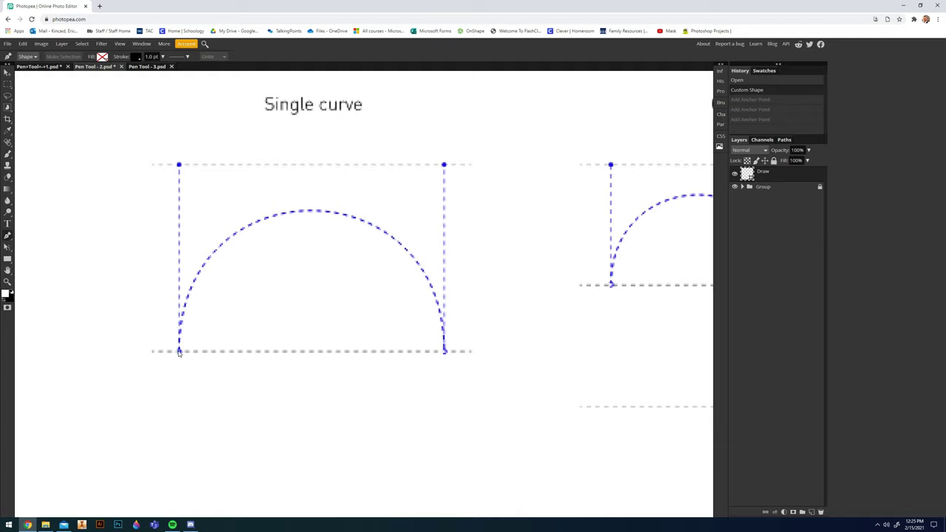
pyautogui.moveTo(178, 351); pyautogui.dragTo(179, 164)
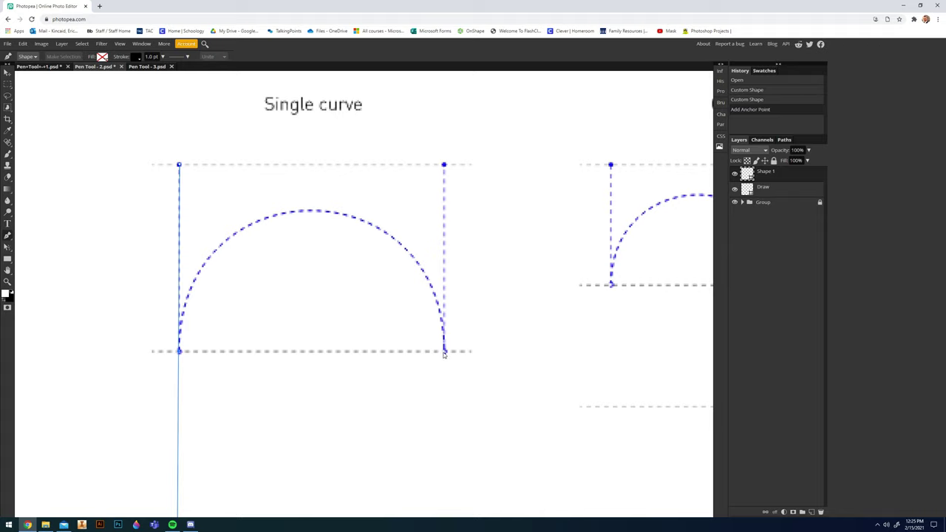
pyautogui.click(444, 352)
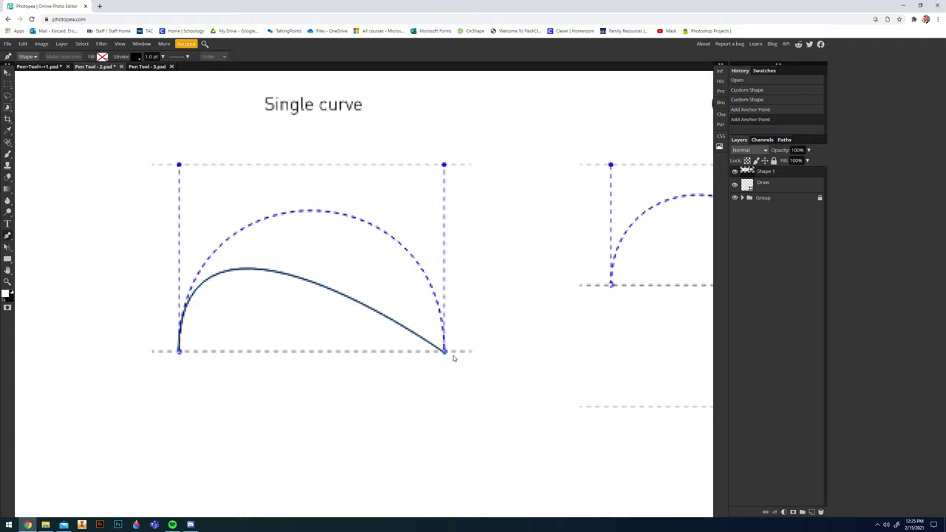
pyautogui.hotkey('ctrl', 'z')
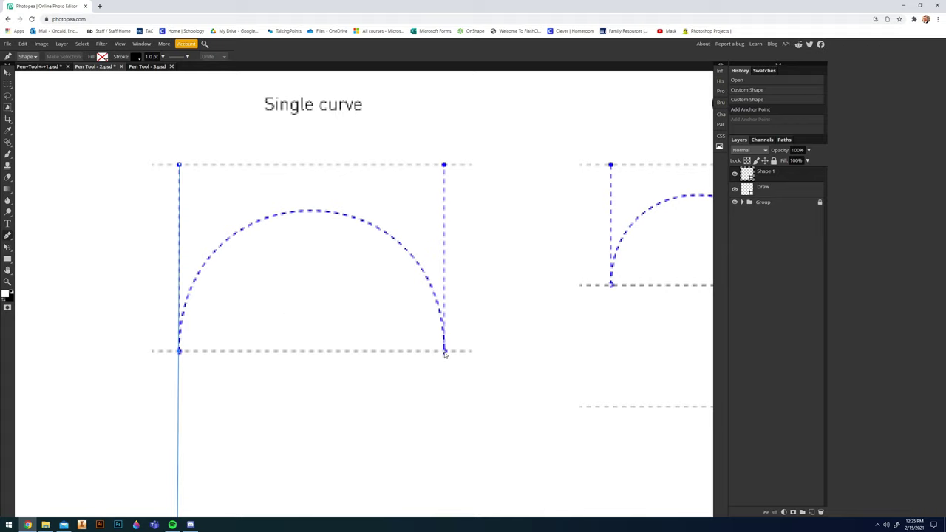
pyautogui.moveTo(444, 353); pyautogui.dragTo(444, 167)
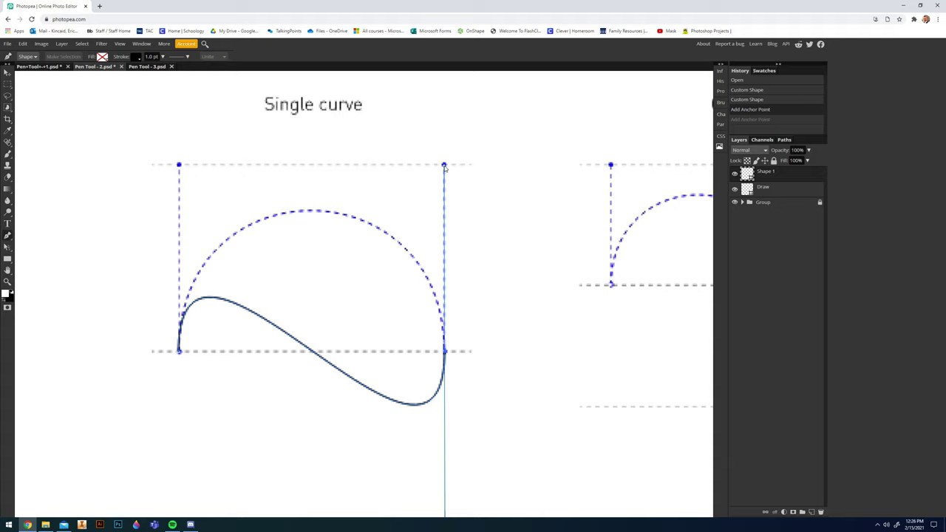